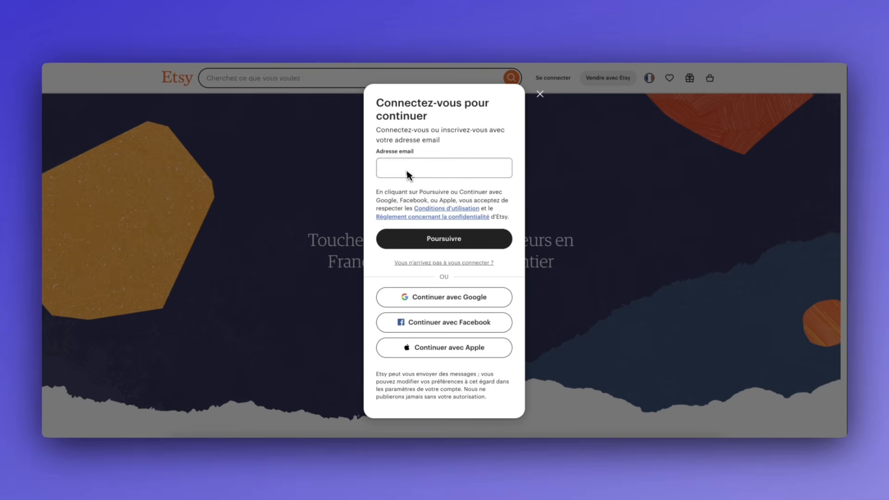
Paste the account email address into the Adresse email field and continue
left_click(407, 169)
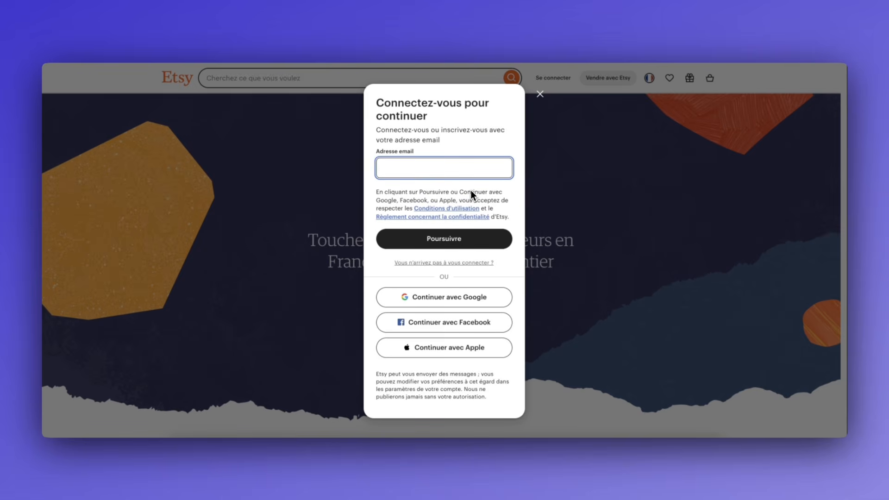
key("super+v")
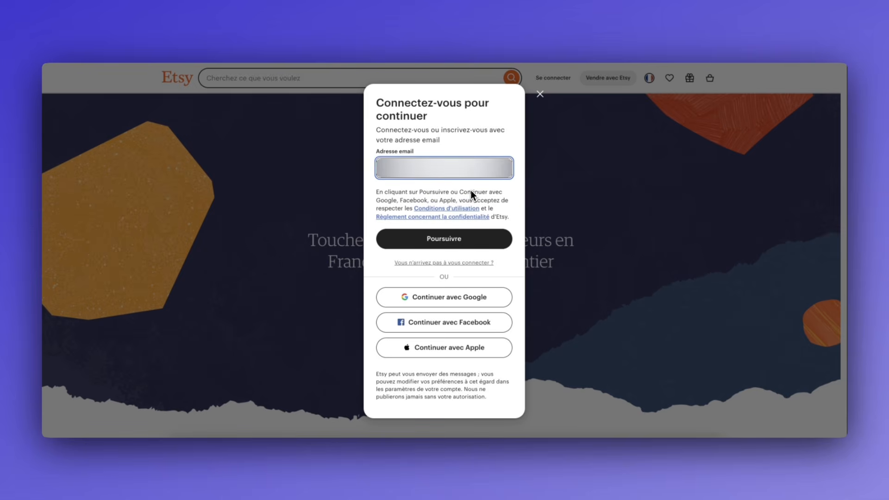
left_click(478, 245)
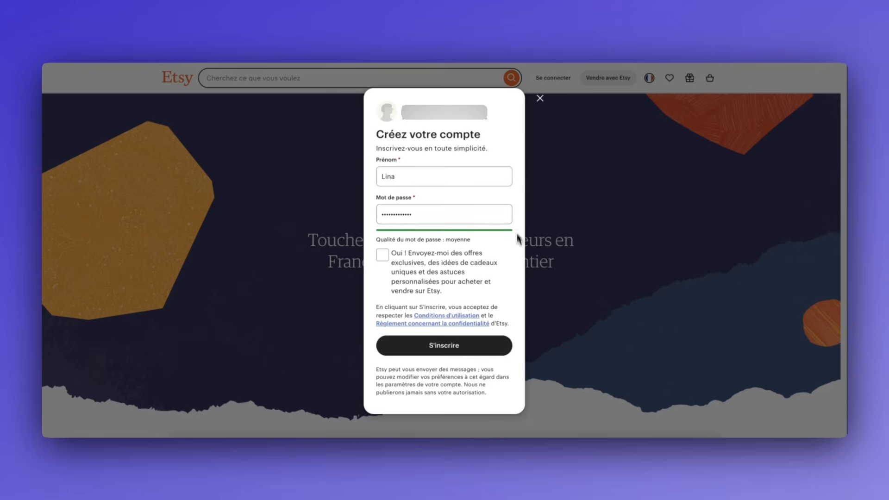
Complete the account sign-up and start the seller onboarding with C'est parti!
left_click(465, 349)
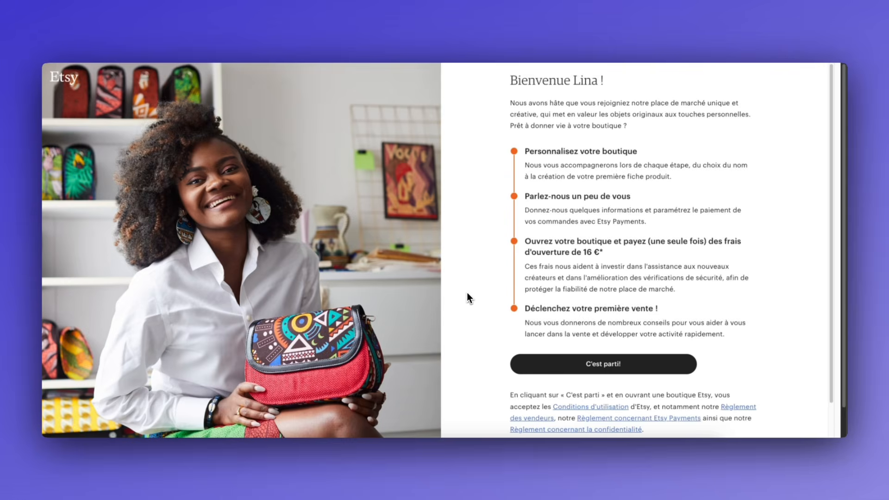
scroll(466, 296, "down", 1)
left_click(609, 321)
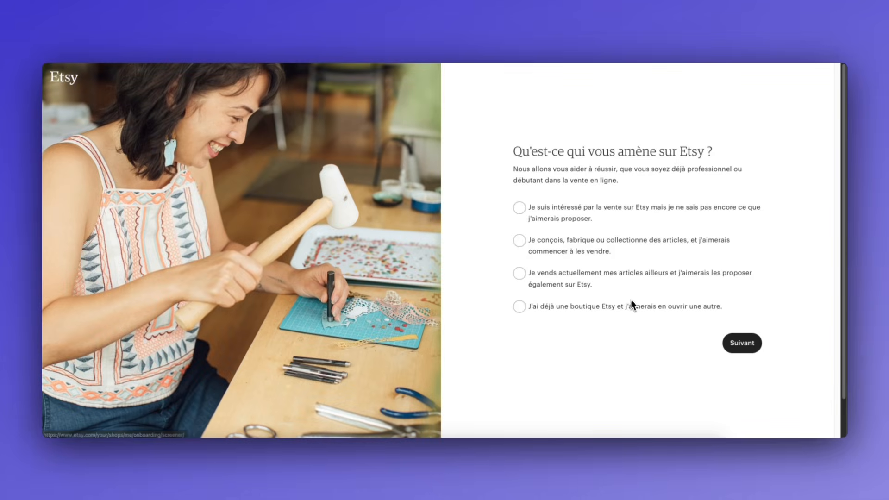
Answer onboarding as interested but unsure what to sell, with a handmade shop, then start creating the shop
left_click(519, 207)
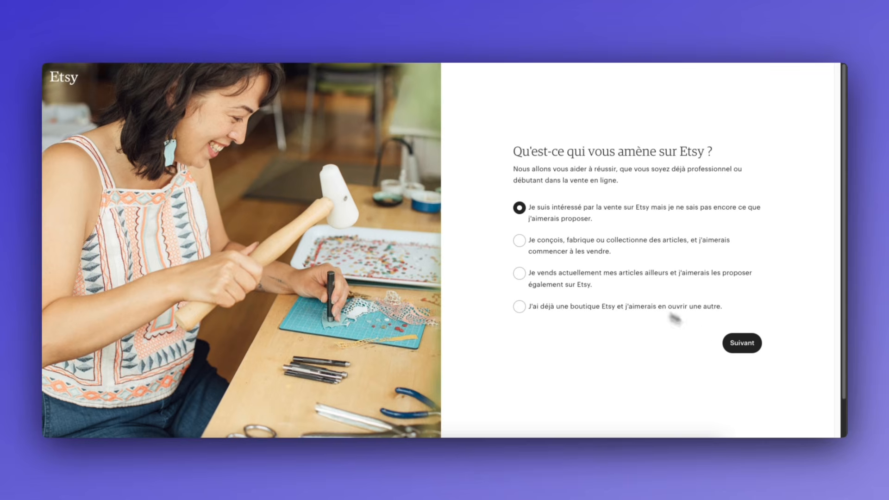
left_click(741, 344)
left_click(558, 261)
left_click(742, 317)
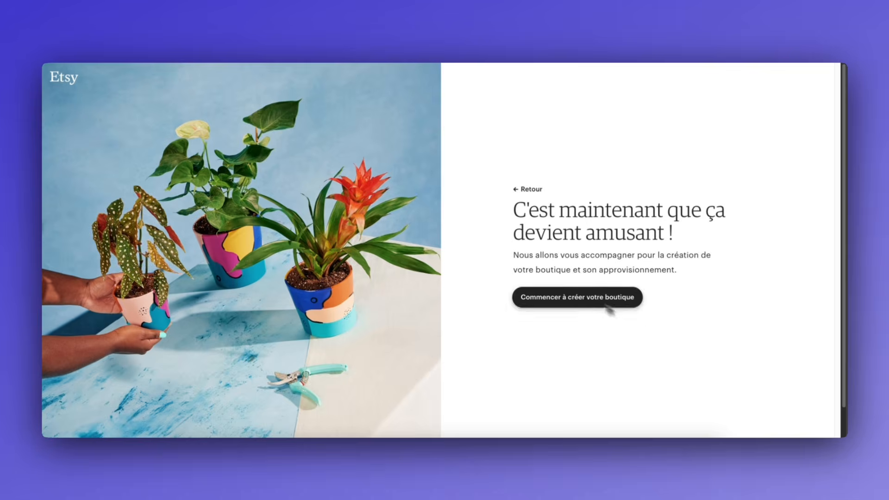
left_click(606, 300)
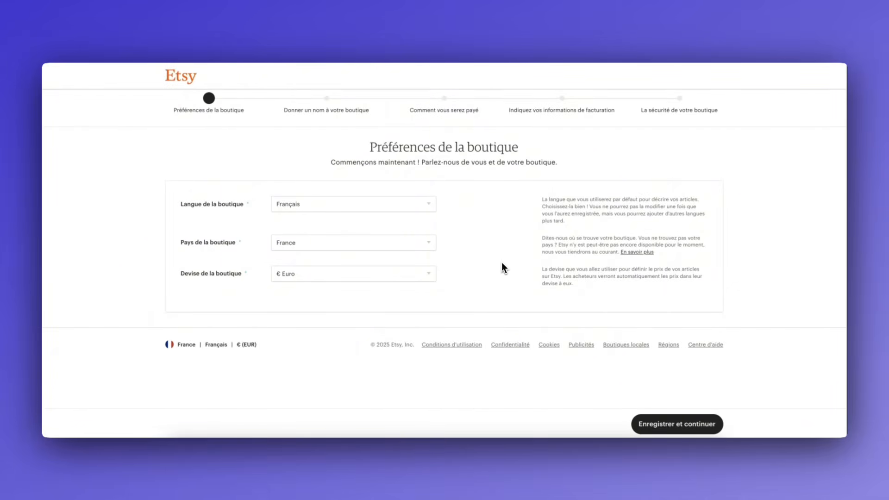
Set shop language to English, keep France and € Euro, and save the preferences
left_click(315, 212)
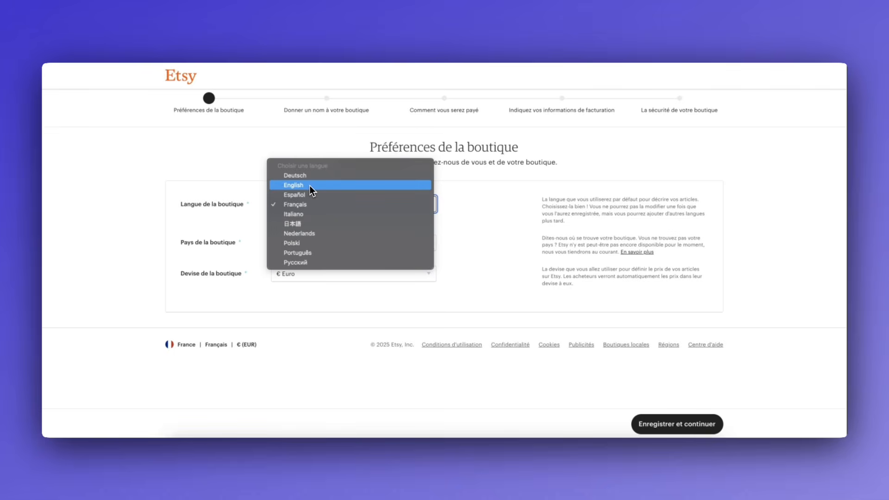
left_click(310, 185)
left_click(344, 241)
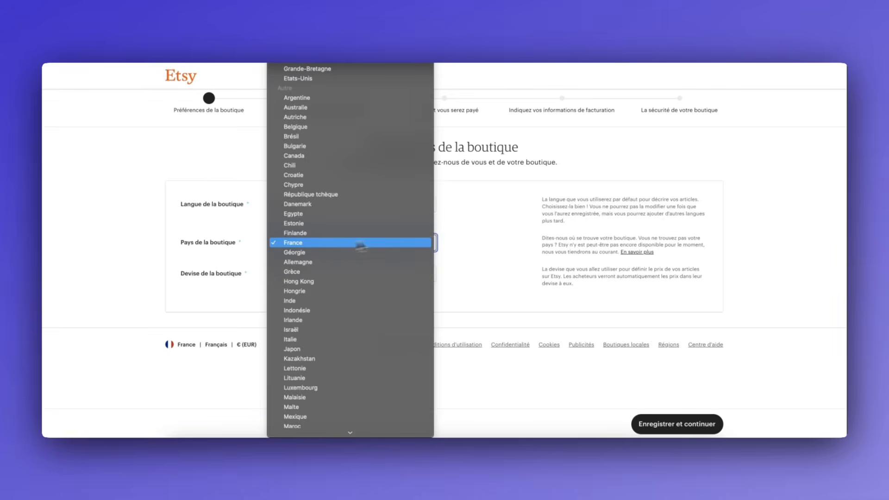
left_click(360, 244)
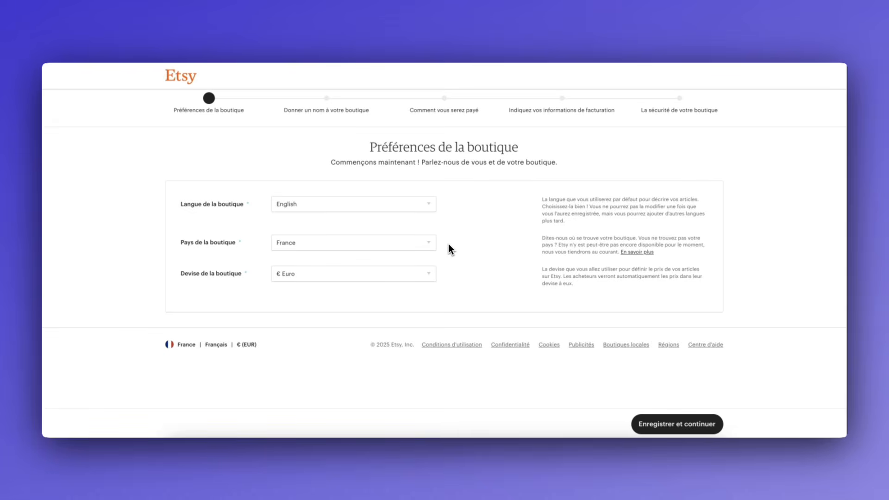
left_click(428, 244)
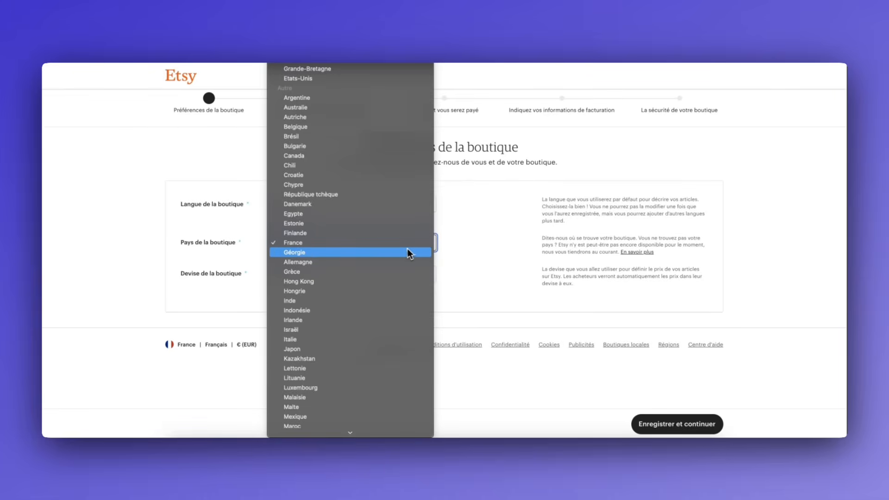
scroll(366, 243, "up", 5)
scroll(292, 293, "down", 3)
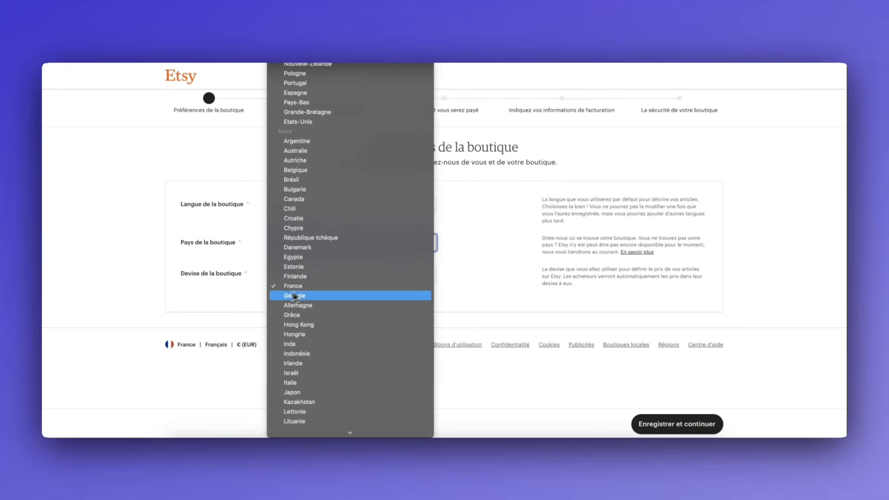
left_click(242, 312)
left_click(345, 275)
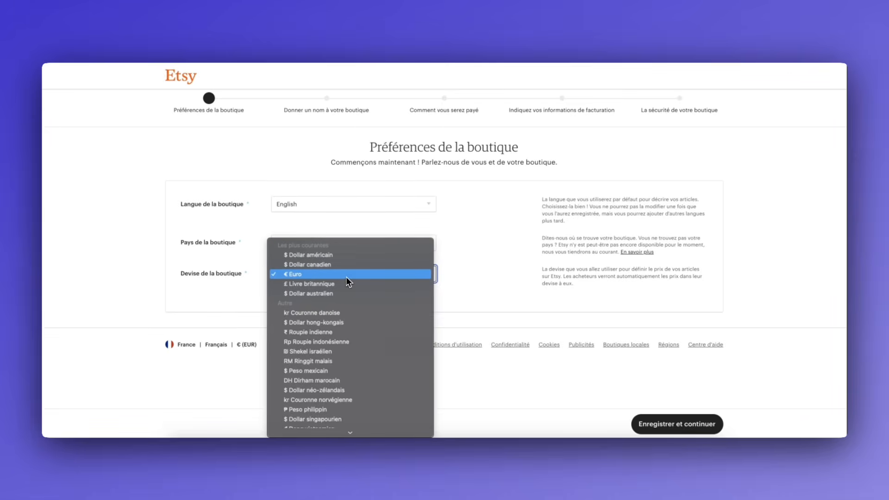
left_click(475, 283)
left_click(677, 424)
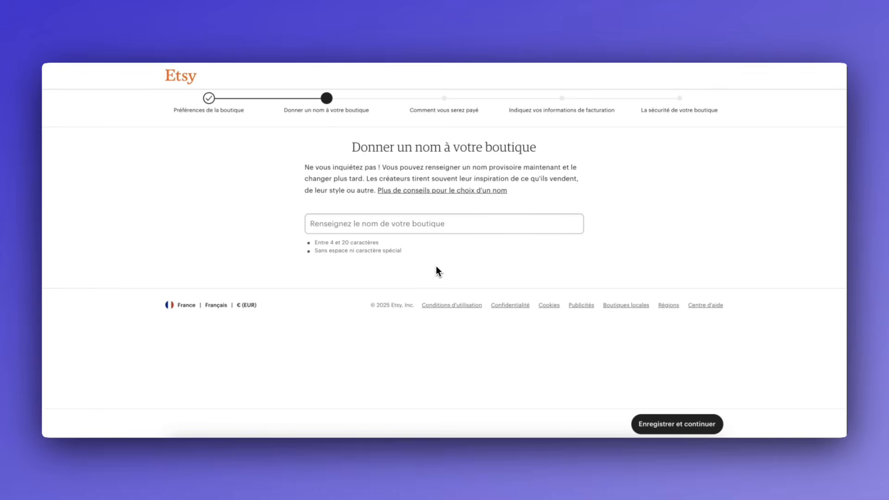
Enter an available shop name and save it to reach payment setup
left_click(444, 227)
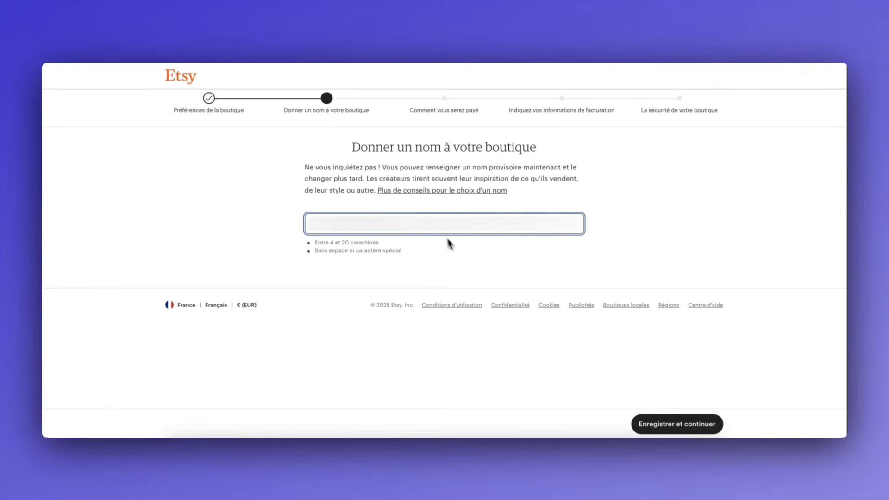
left_click(485, 278)
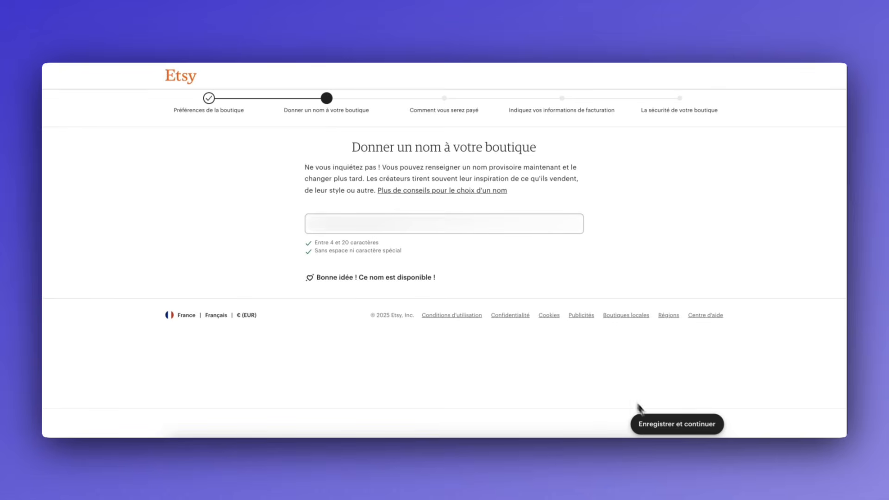
left_click(650, 420)
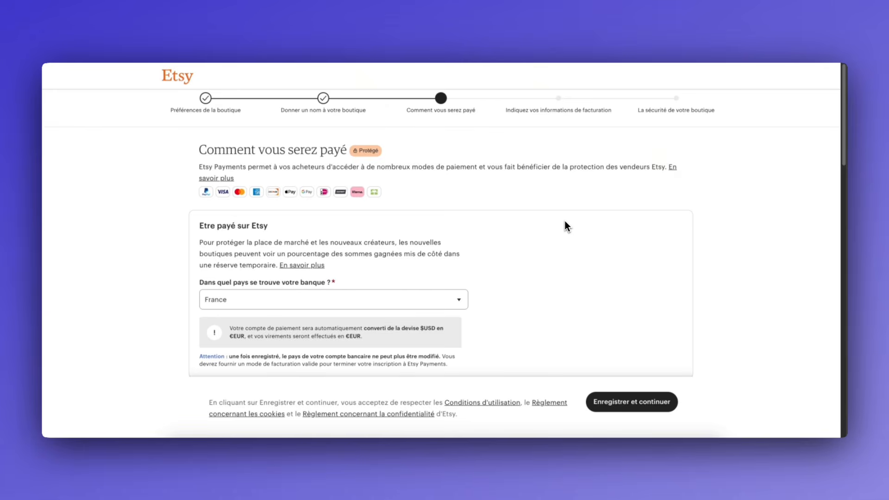
scroll(565, 222, "down", 3)
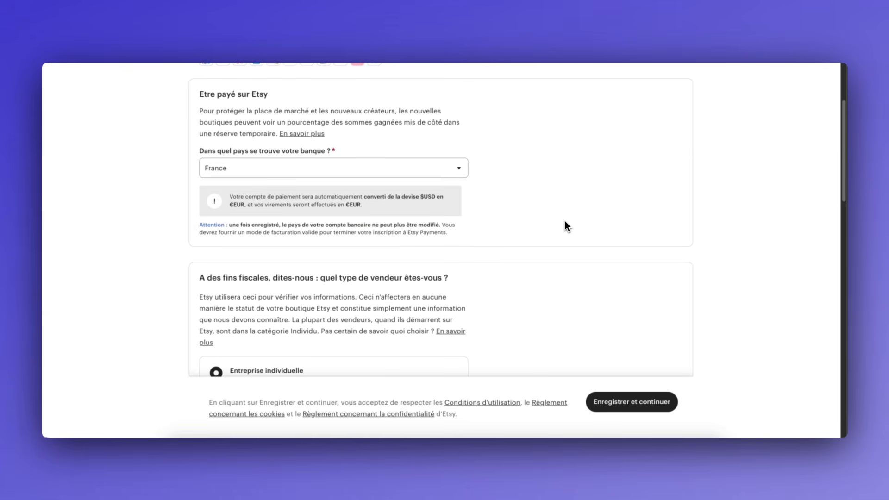
scroll(564, 224, "up", 1)
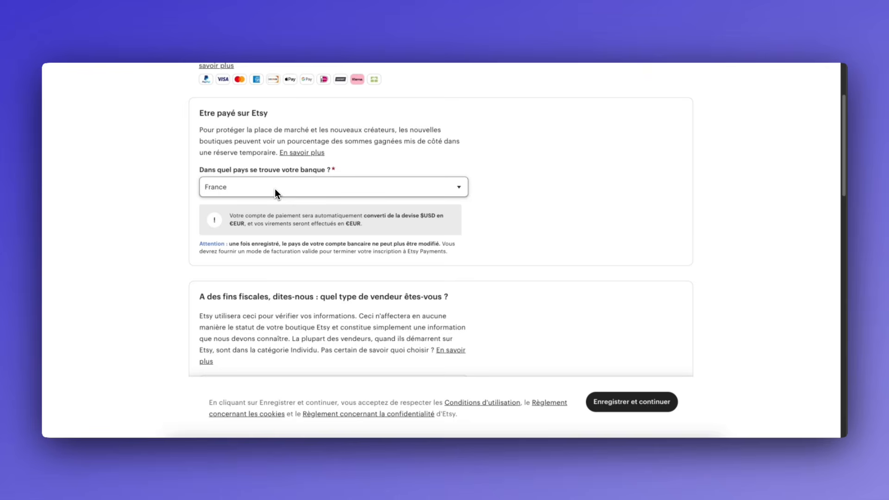
scroll(557, 187, "down", 3)
scroll(559, 187, "up", 2)
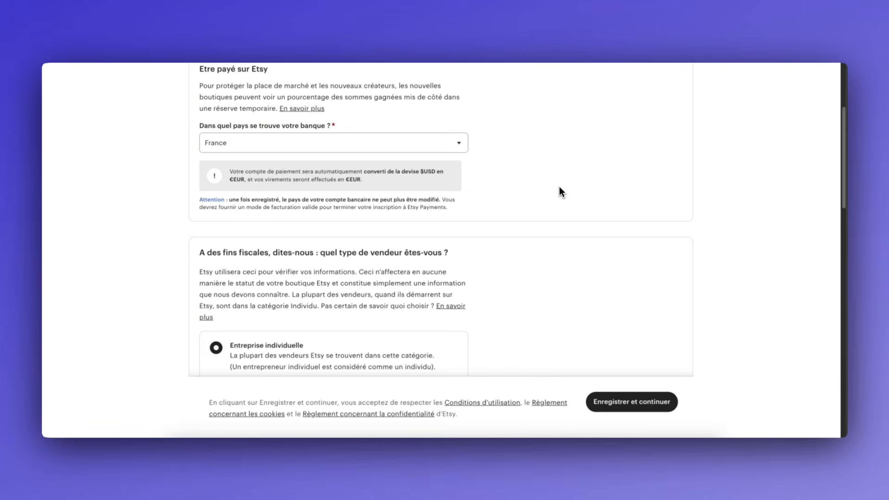
scroll(572, 215, "down", 3)
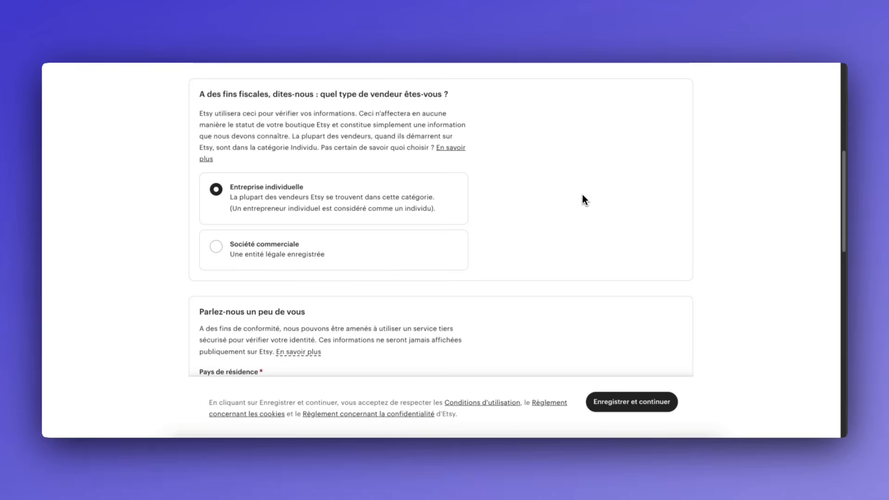
scroll(582, 200, "down", 5)
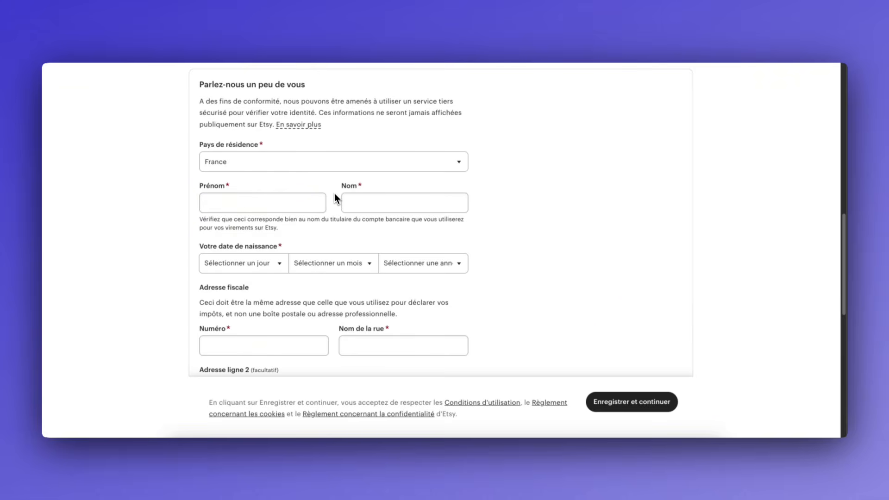
Fill in the owner's name, birth date, address, phone number and bank details, then save
left_click(313, 200)
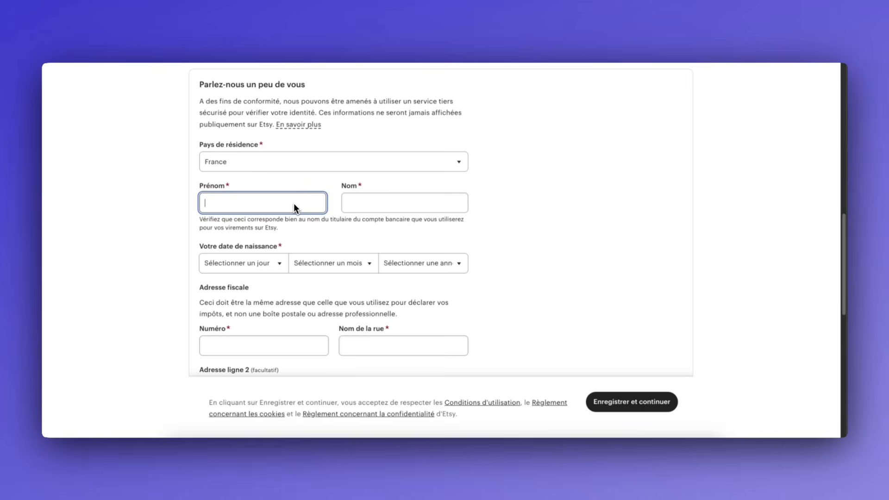
scroll(294, 204, "down", 5)
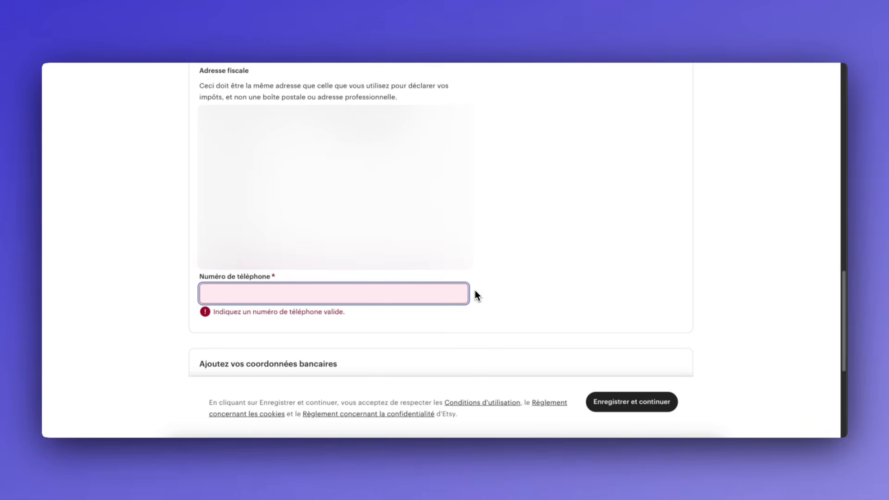
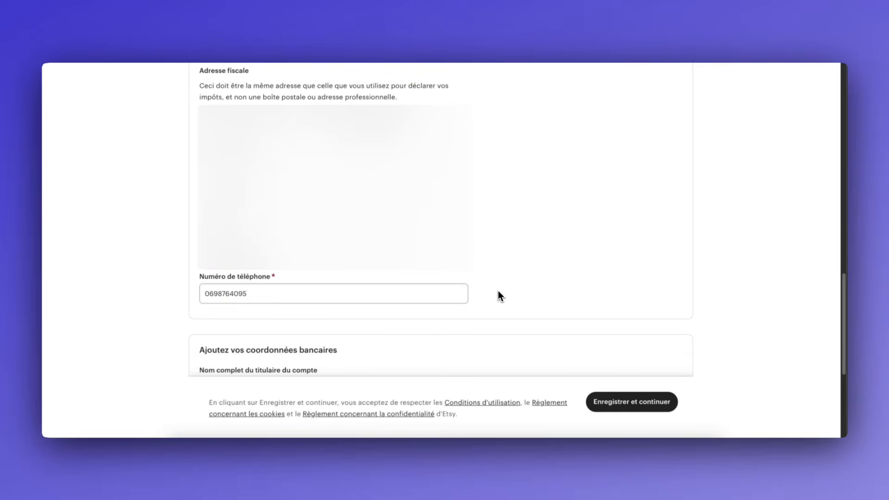
scroll(498, 292, "down", 5)
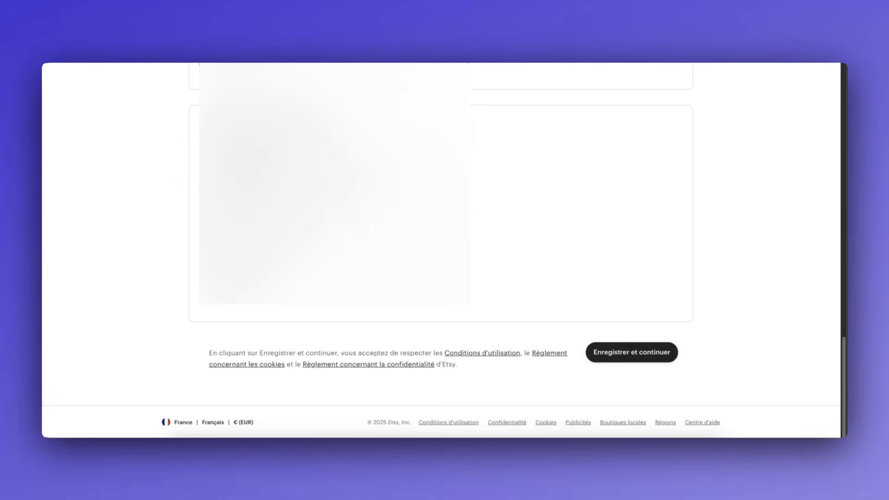
left_click(606, 354)
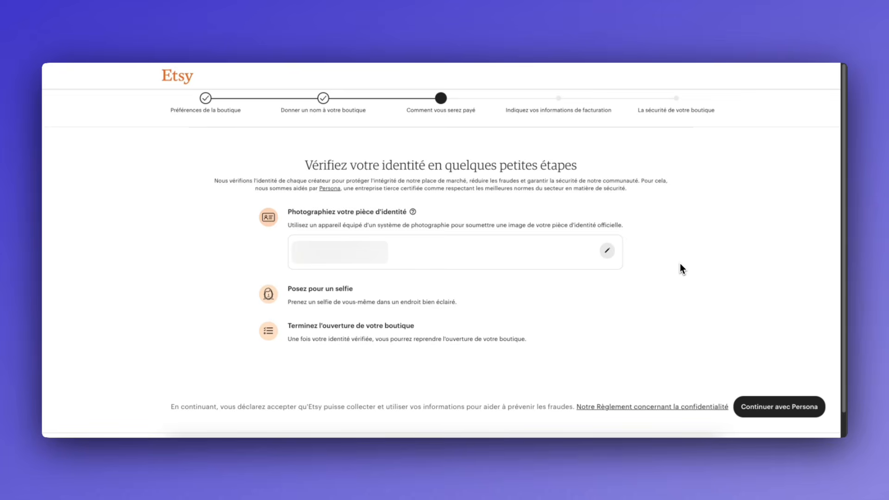
Verify identity through Persona's express biometric check on another device, then resume shop setup
left_click(764, 408)
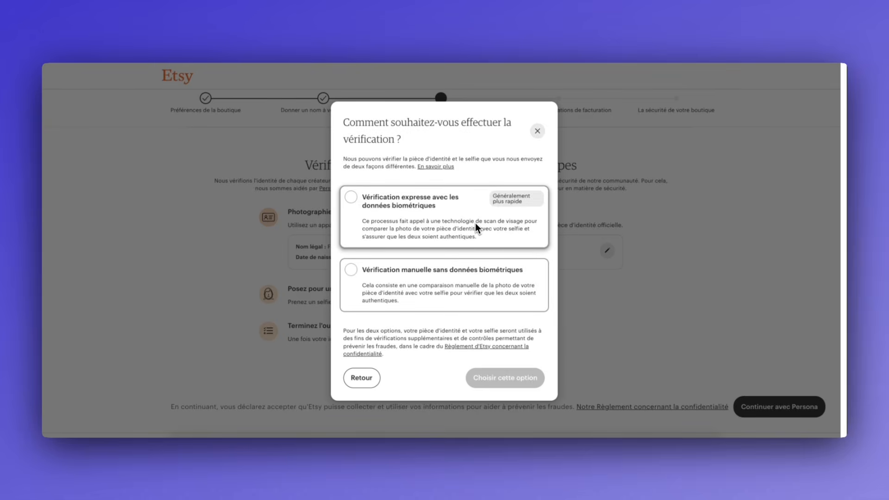
left_click(403, 218)
left_click(504, 377)
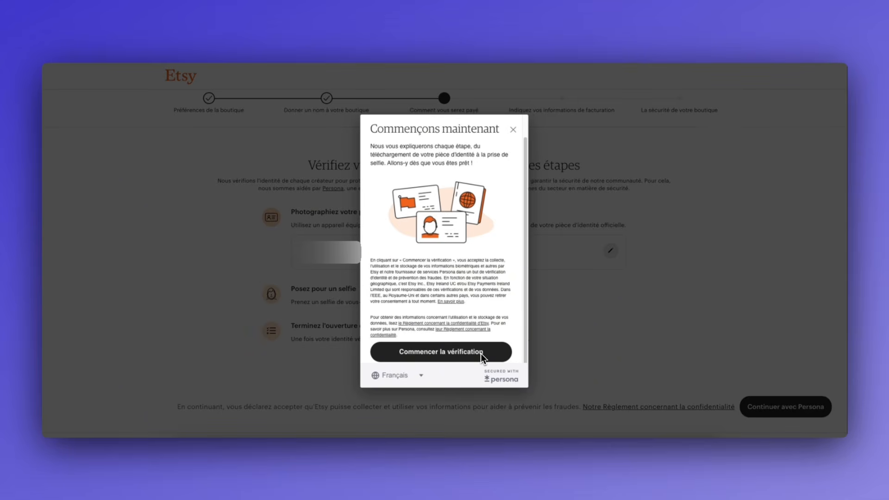
left_click(481, 353)
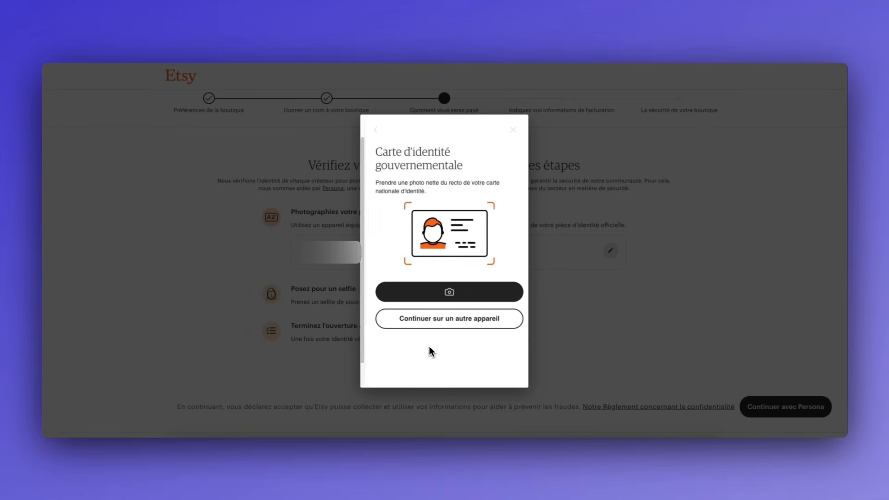
left_click(455, 321)
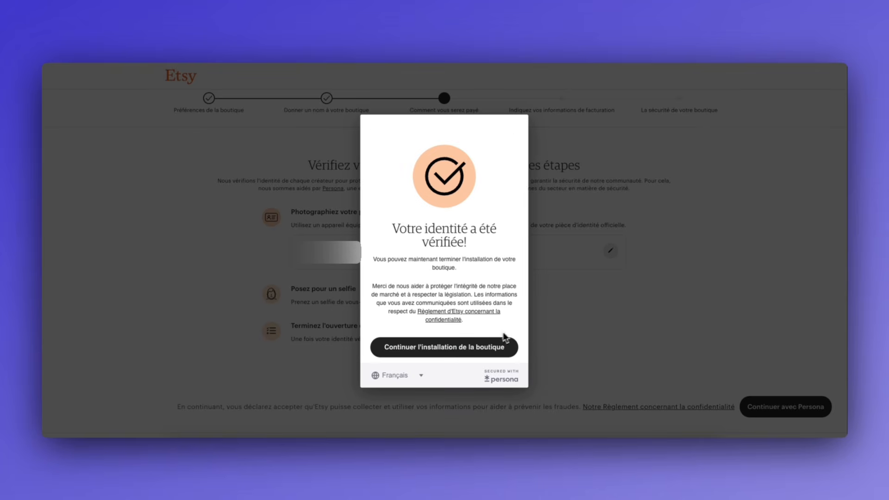
left_click(507, 345)
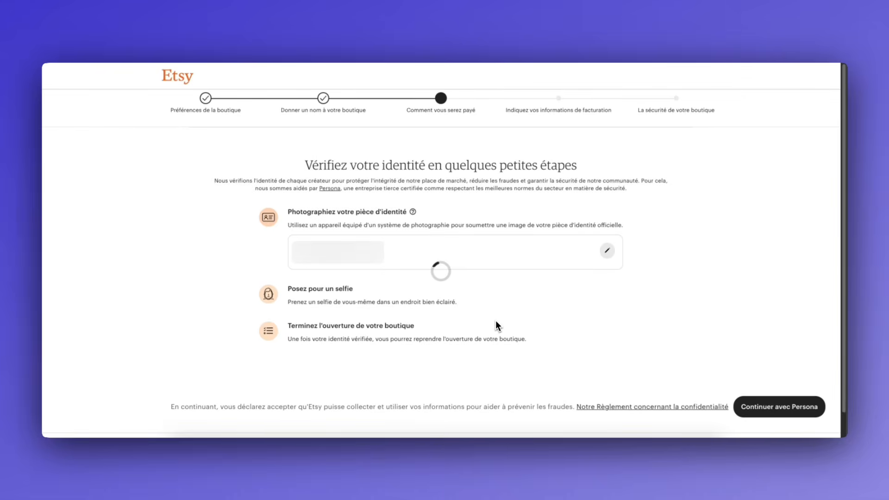
Tick the authorisation to charge the card the 16 € opening fee and continue
scroll(532, 232, "down", 2)
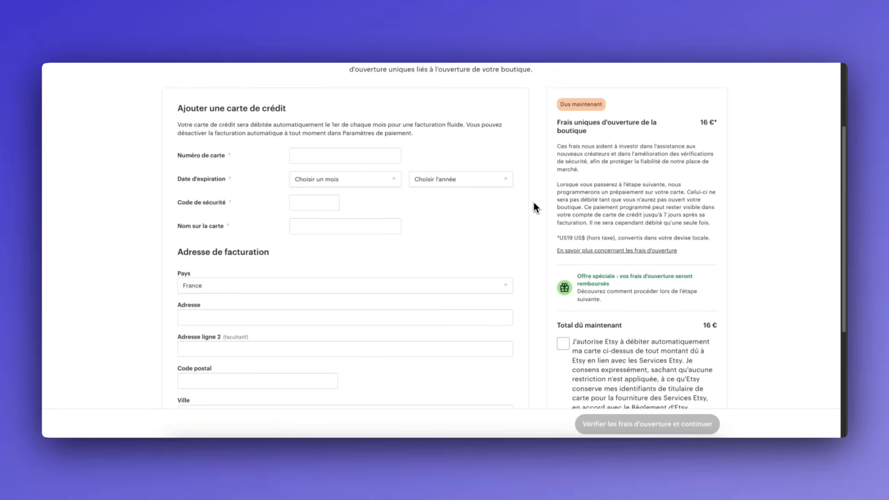
left_click_drag(558, 122, 607, 130)
scroll(460, 226, "down", 5)
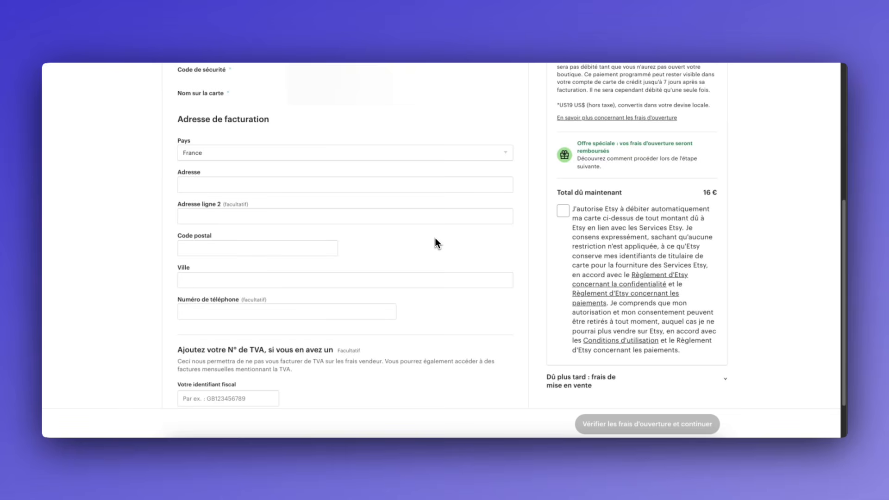
scroll(564, 155, "down", 2)
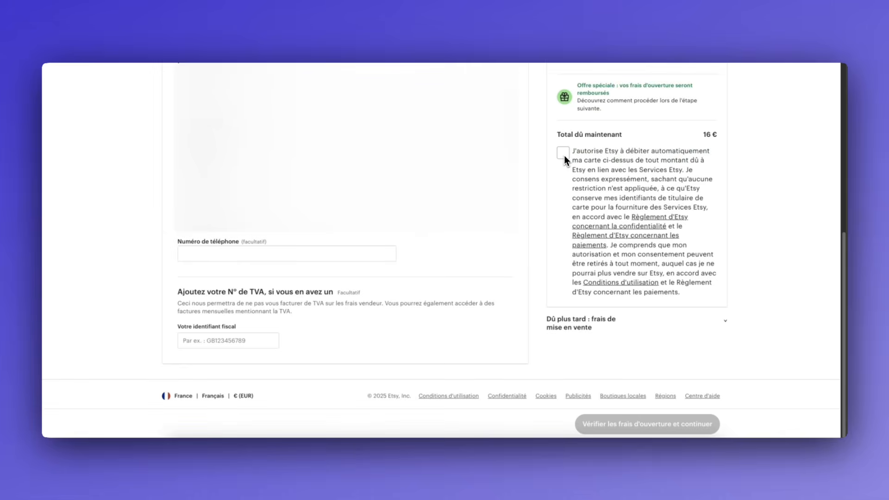
left_click(563, 152)
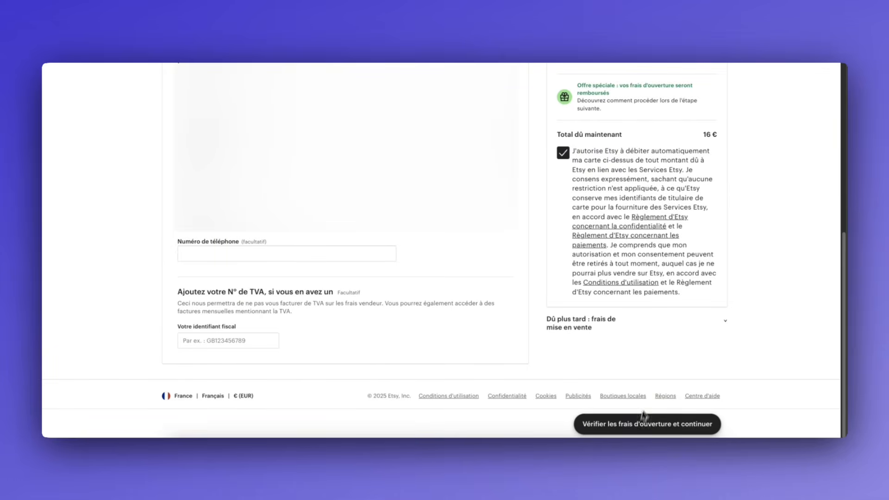
left_click(612, 424)
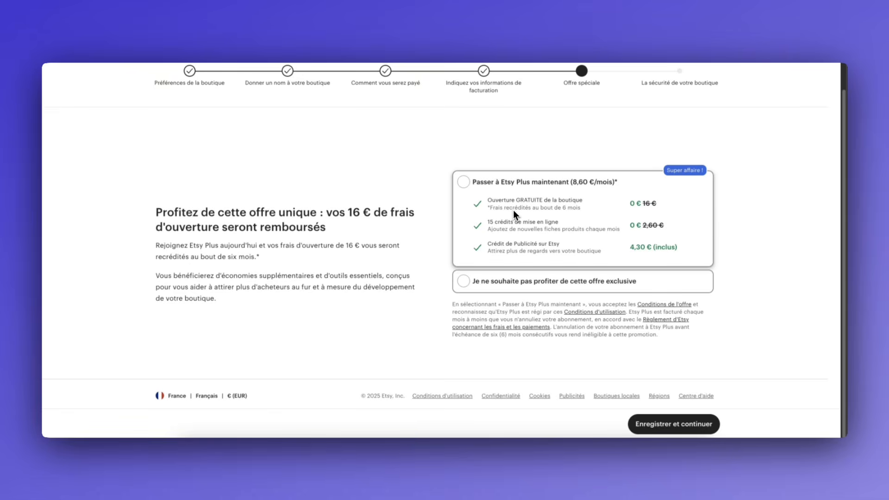
Choose 'Je ne souhaite pas profiter de cette offre exclusive' and save
left_click(532, 282)
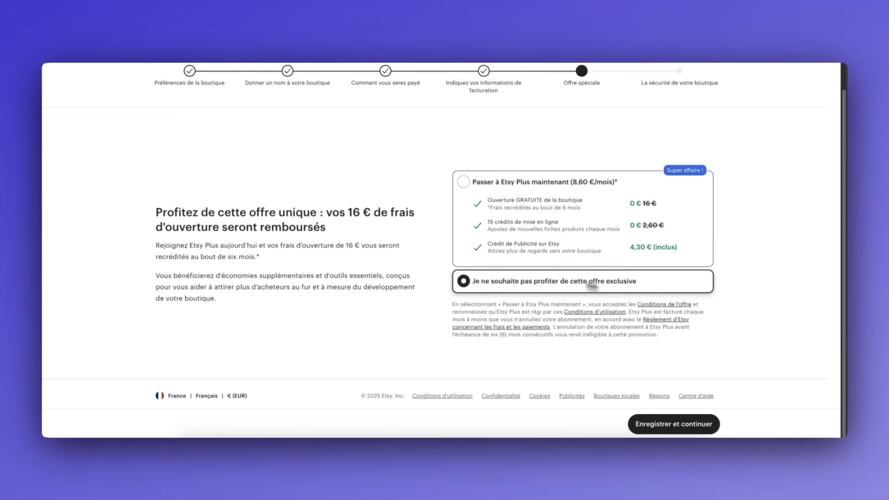
left_click(679, 417)
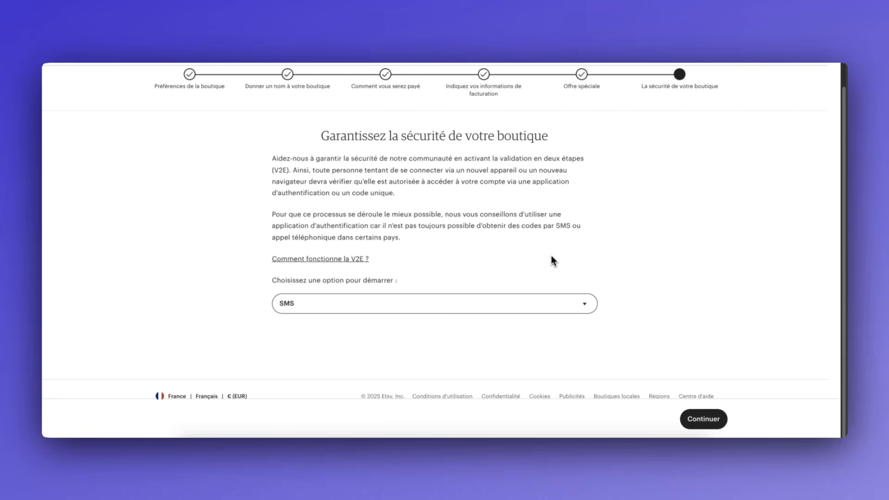
Switch the two-step verification method from SMS to Application d'authentification
left_click(332, 301)
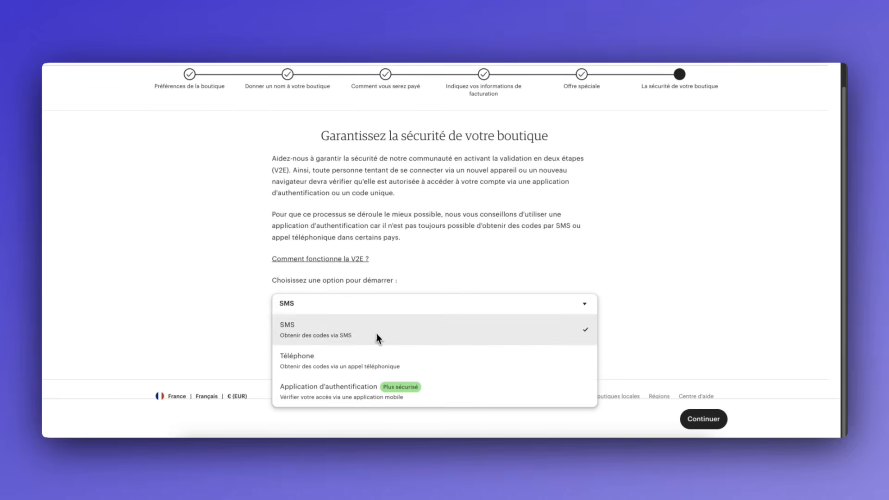
left_click(318, 390)
left_click(700, 419)
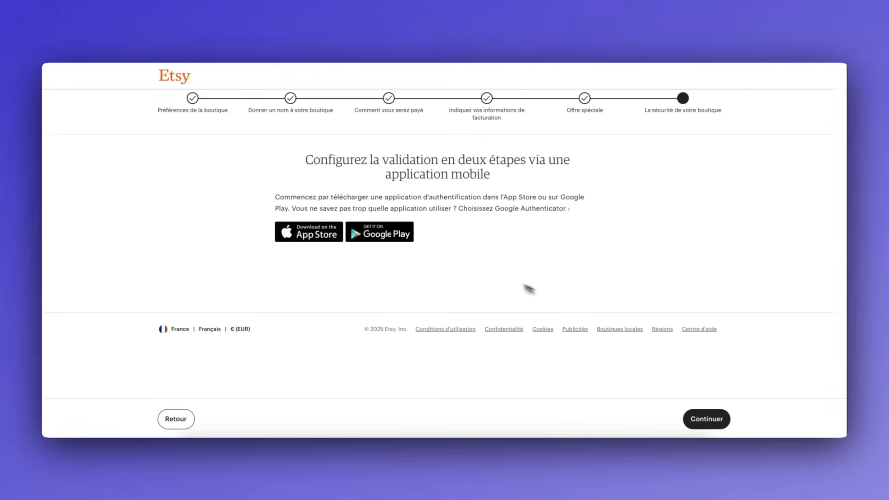
Confirm the authenticator app code, pass the backup codes step and continue to the shop
left_click(691, 417)
scroll(657, 306, "down", 2)
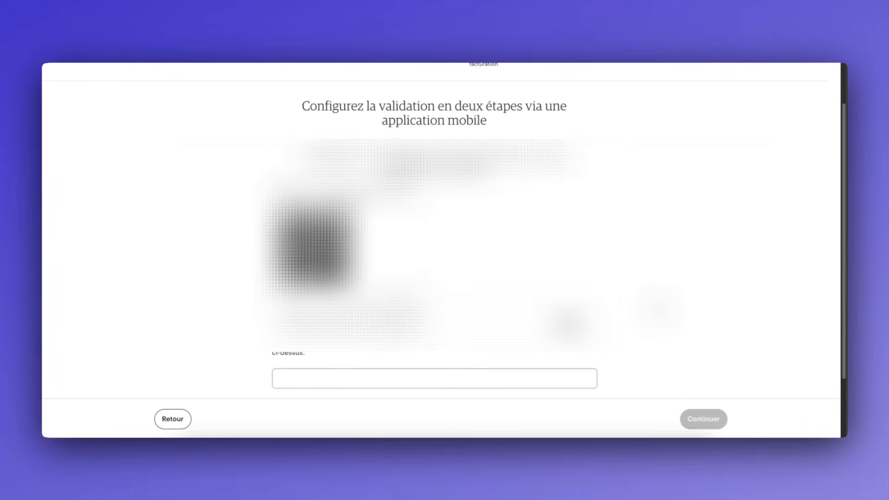
scroll(443, 231, "down", 2)
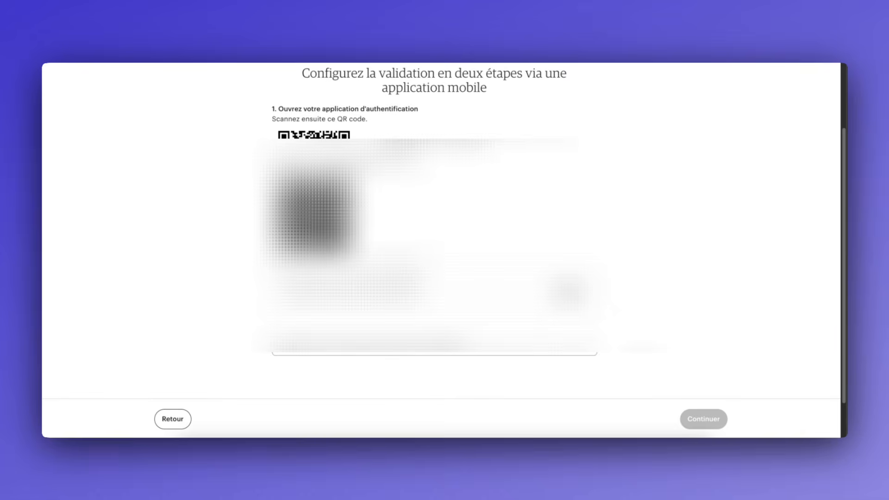
left_click(704, 415)
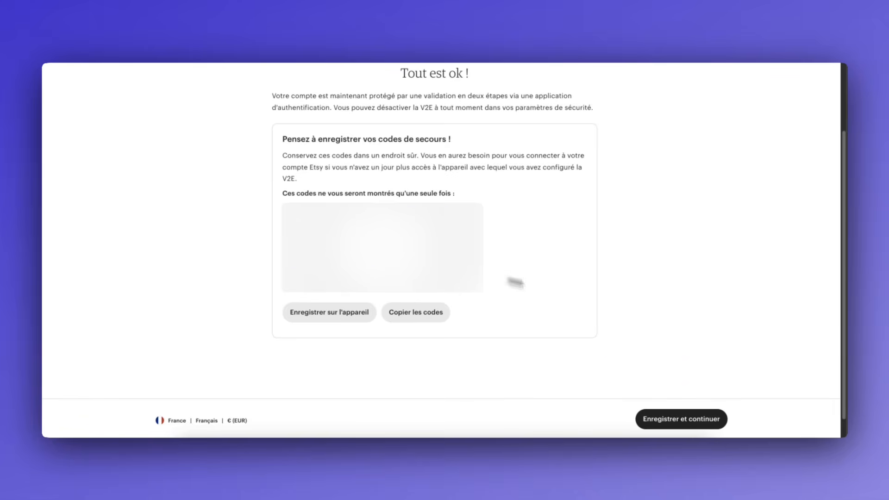
left_click(668, 412)
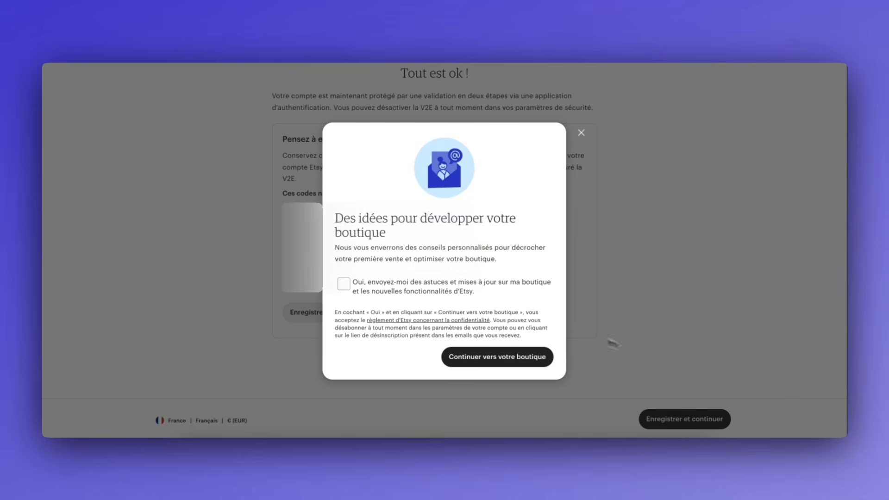
left_click(504, 358)
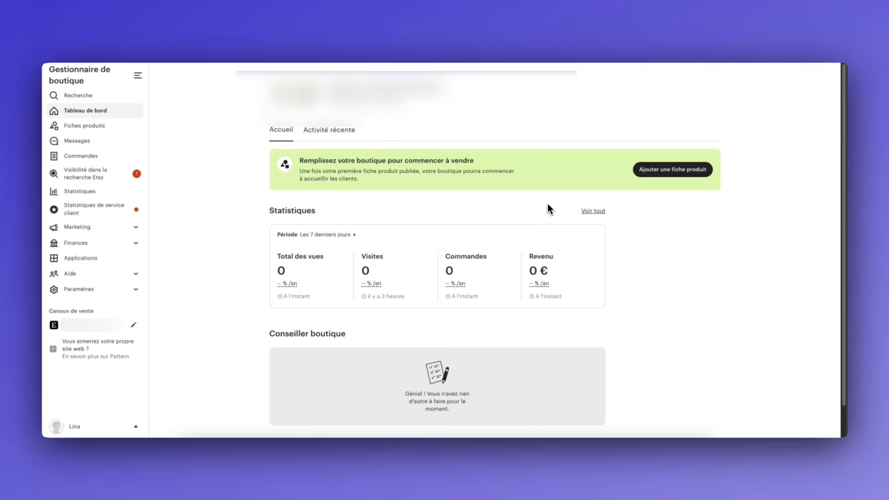
Open Marketing > Promotions et réductions in the shop manager sidebar
left_click(113, 225)
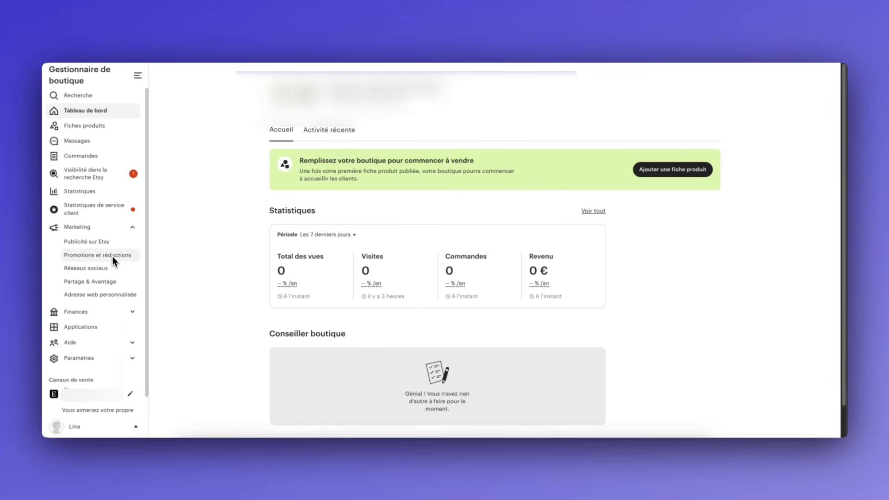
left_click(112, 256)
scroll(252, 237, "down", 2)
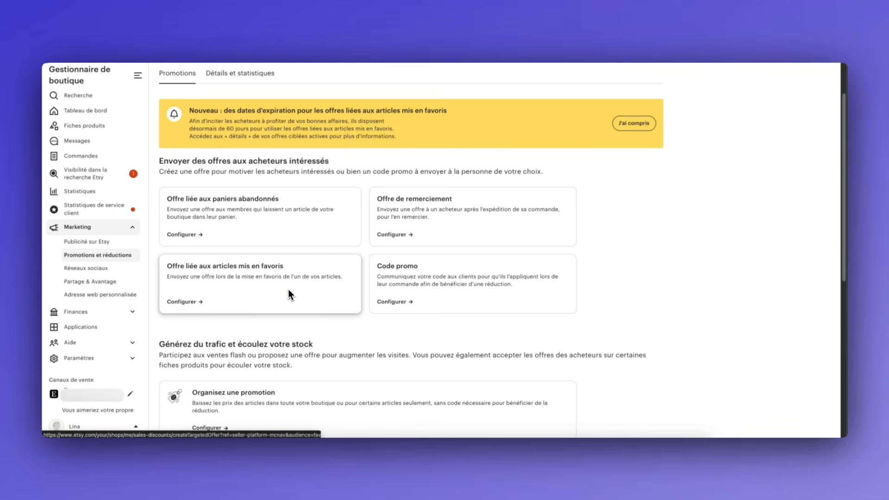
Select the abandoned-cart, favourites and thank-you offers; give thank-you 10 % off with code THANKYOU10
left_click(320, 225)
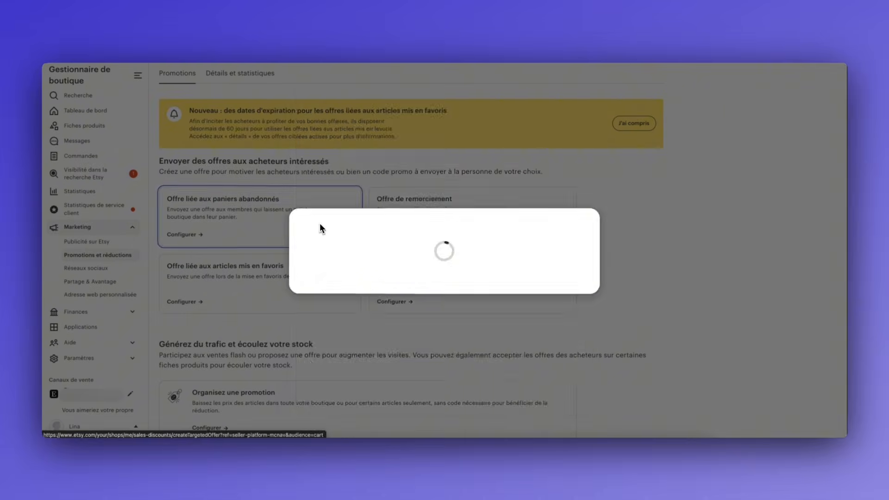
left_click(343, 343)
left_click(388, 173)
left_click(491, 194)
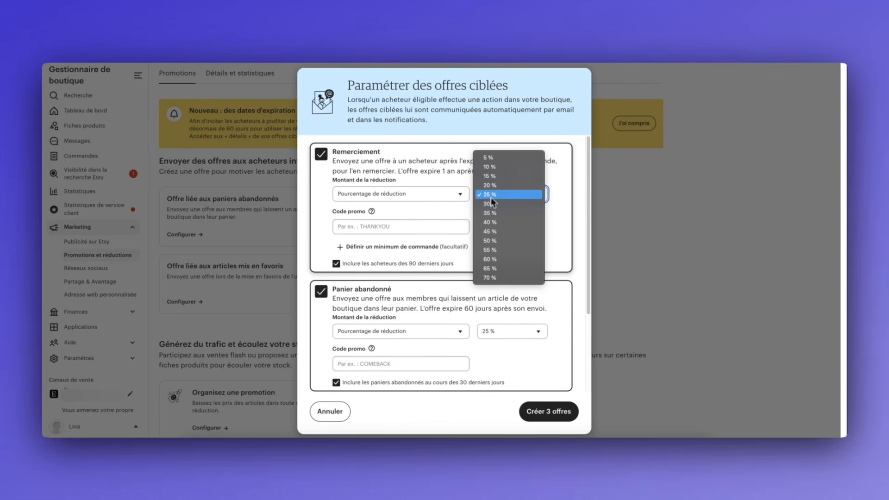
left_click(514, 165)
left_click(430, 231)
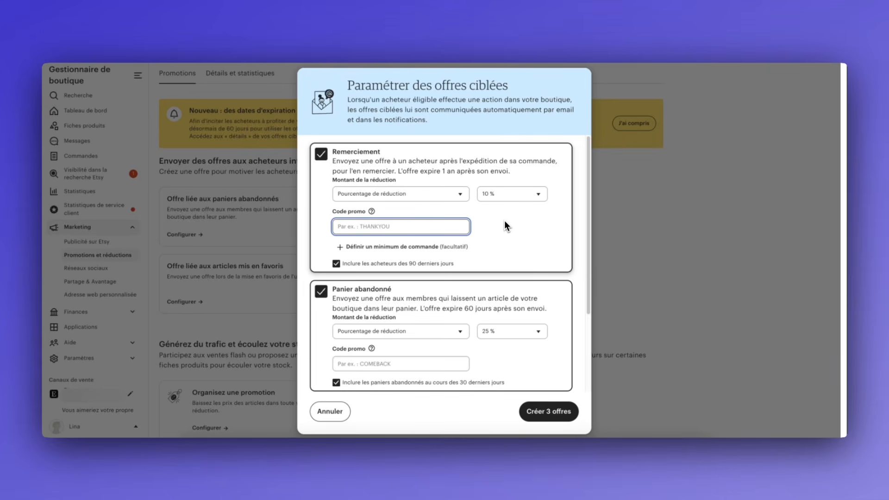
type("THANKYOU10")
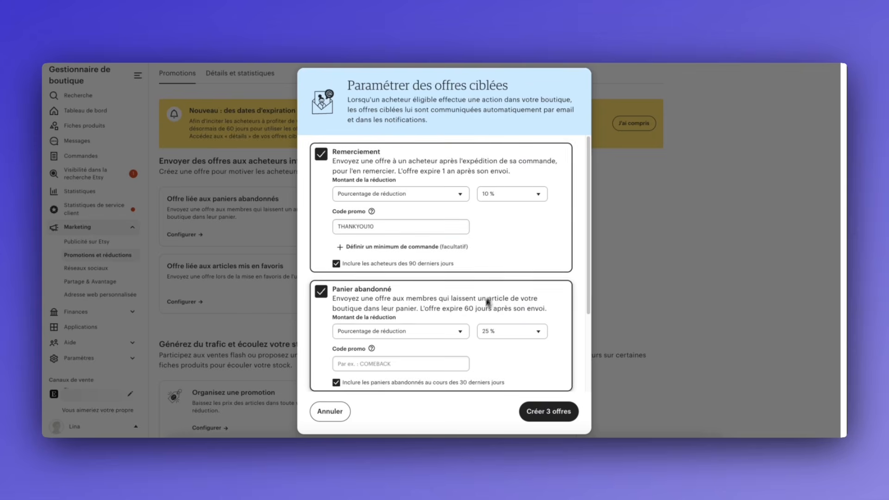
Enter promo codes COMEBACK10 for the abandoned-cart offer and YOURFAVE10 for the favourites offer
scroll(419, 341, "down", 1)
left_click(396, 354)
type("COMEBACK10")
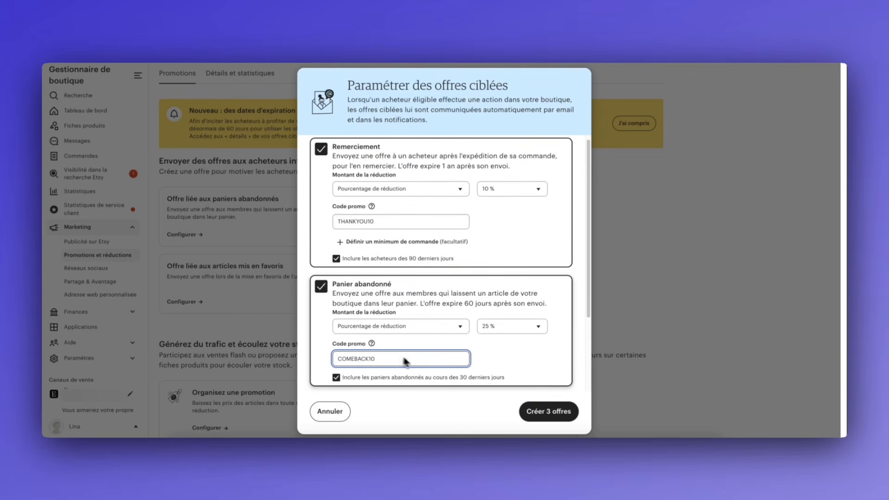
scroll(404, 361, "down", 5)
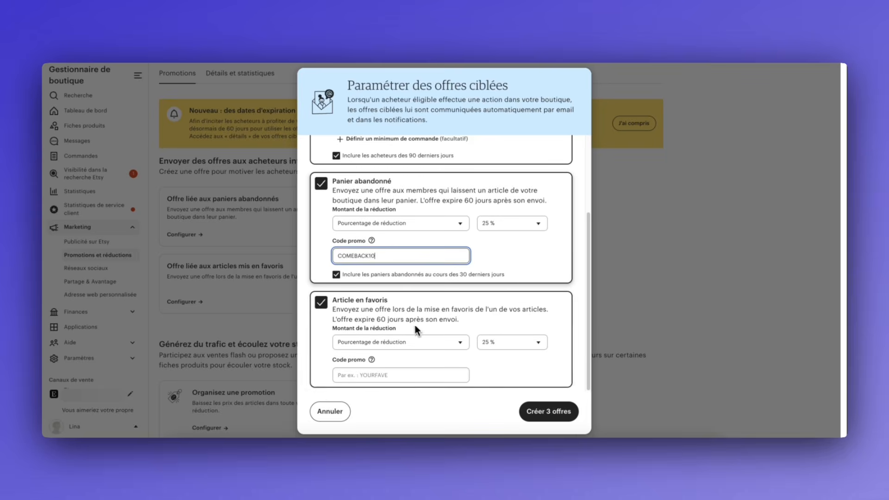
left_click(378, 373)
type("YOU")
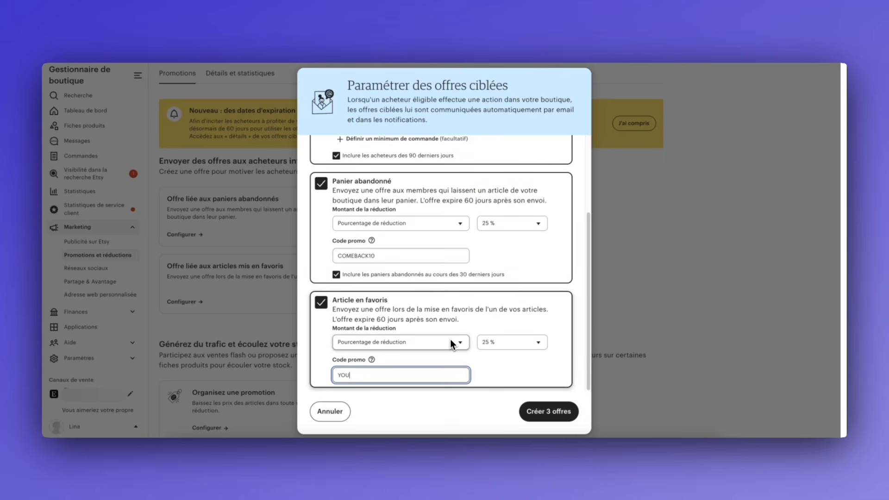
type("RFAVE10")
Set the abandoned-cart and favourites discounts to 10 %, then create the three offers
left_click(505, 226)
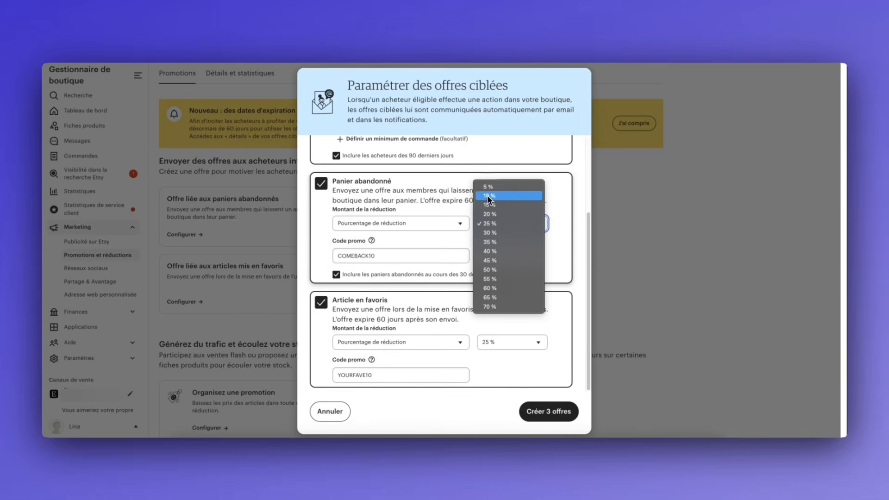
left_click(503, 195)
left_click(507, 342)
left_click(506, 304)
scroll(515, 284, "up", 3)
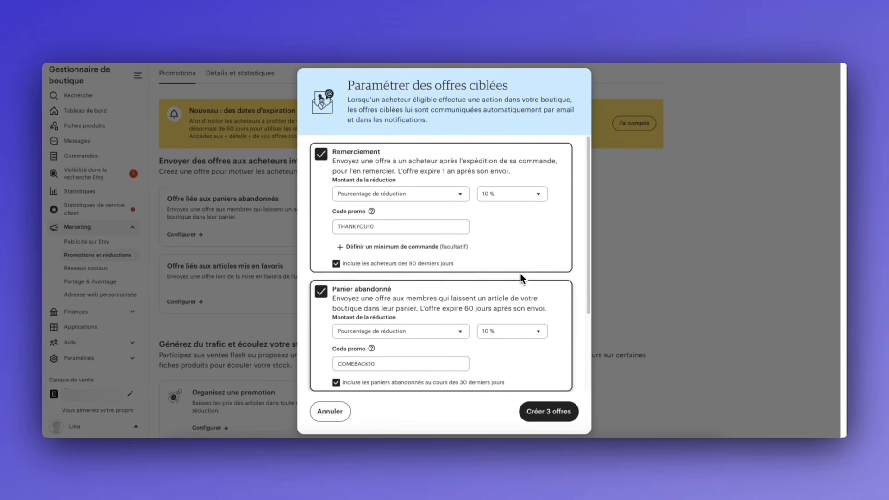
scroll(522, 277, "down", 3)
left_click(548, 412)
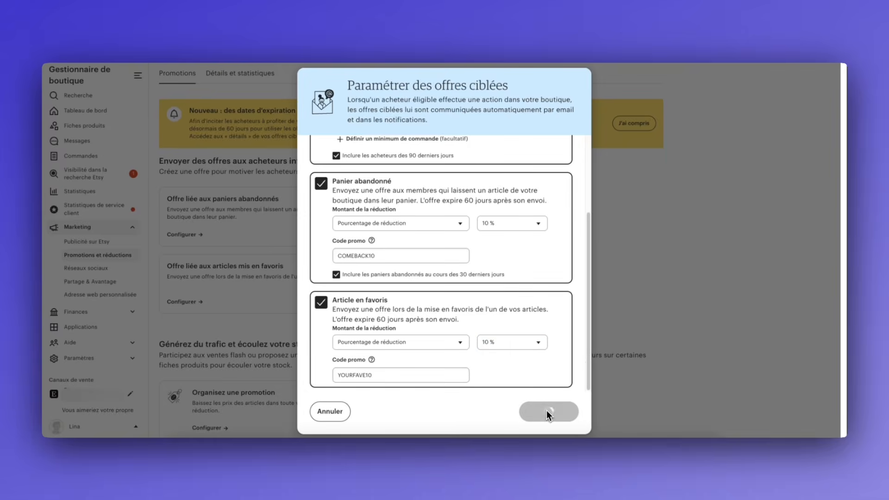
left_click(518, 411)
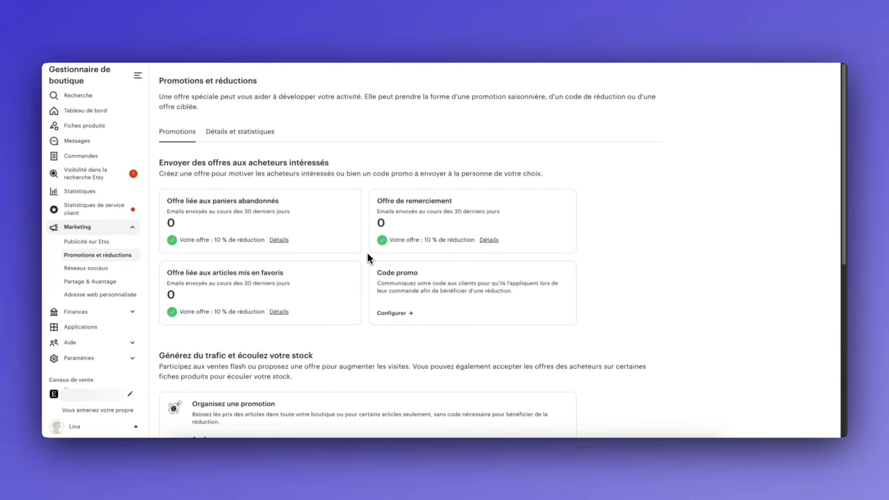
Review the payment settings under Finances, then go to the shop's Infos et apparence page
left_click(97, 313)
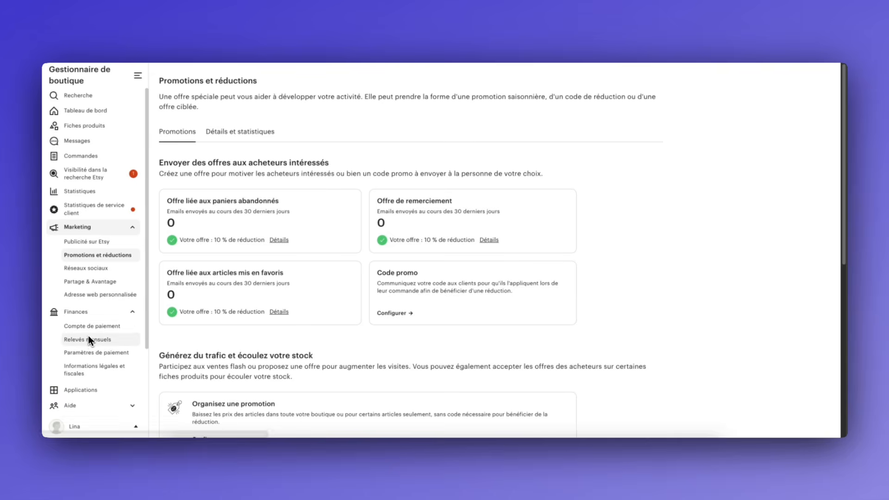
left_click(87, 352)
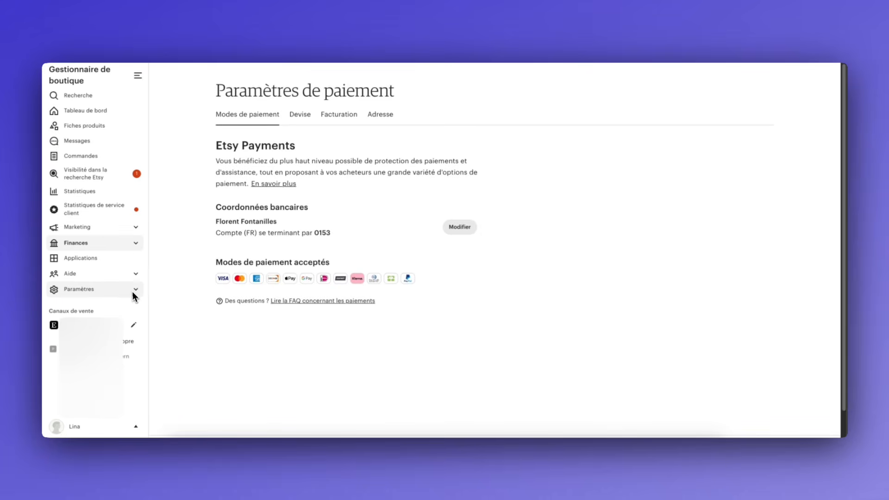
left_click(132, 291)
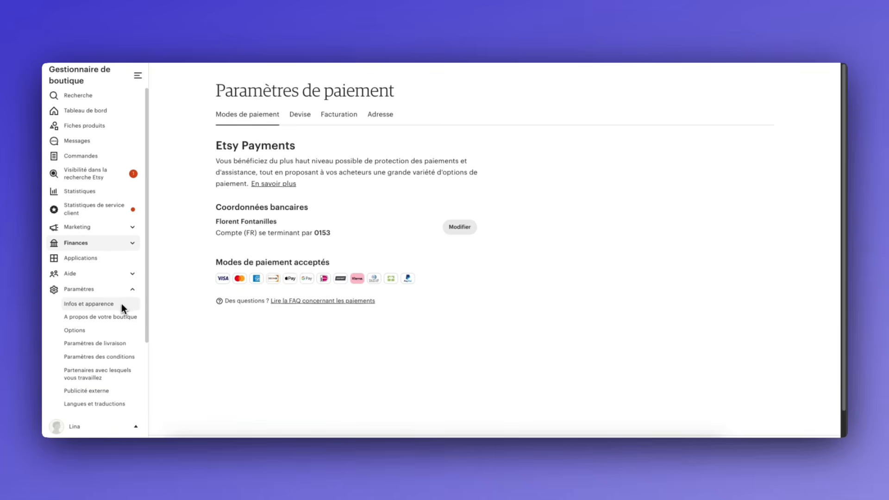
left_click(115, 304)
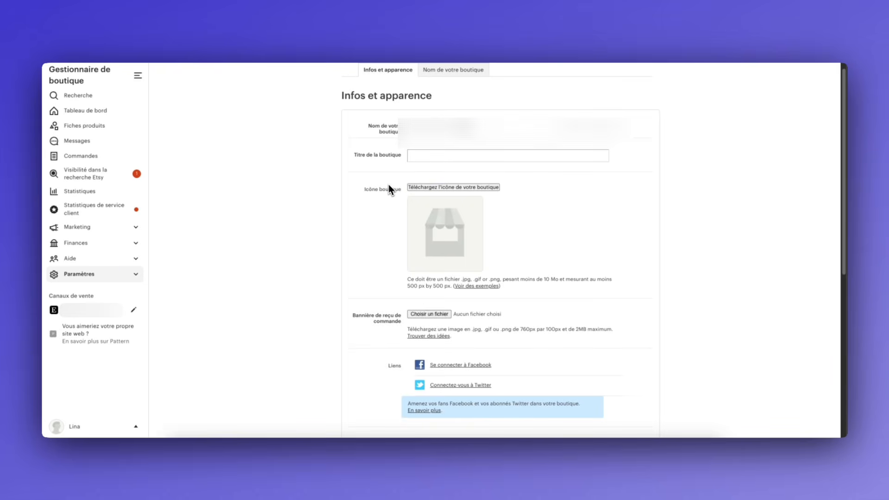
Set the shop title to 'Celebrating Asian tradition through elegant fashion'
left_click(429, 159)
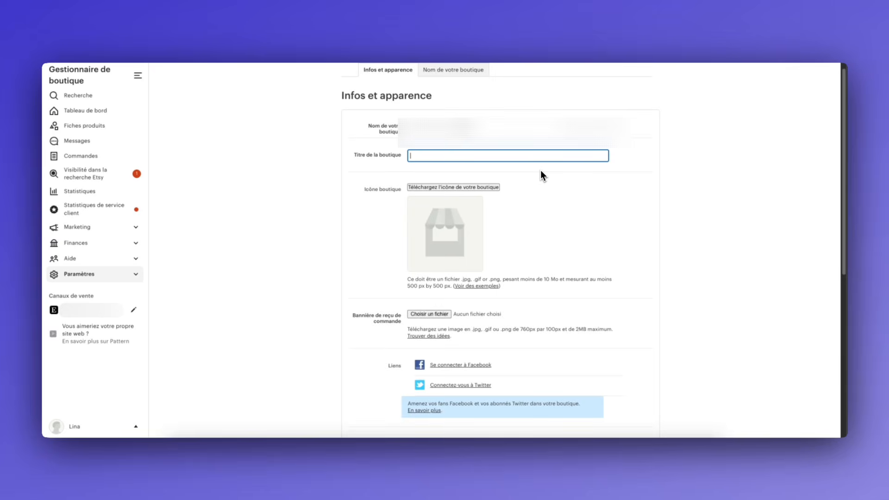
type("Celebrating Asian tradition through elegant fashion")
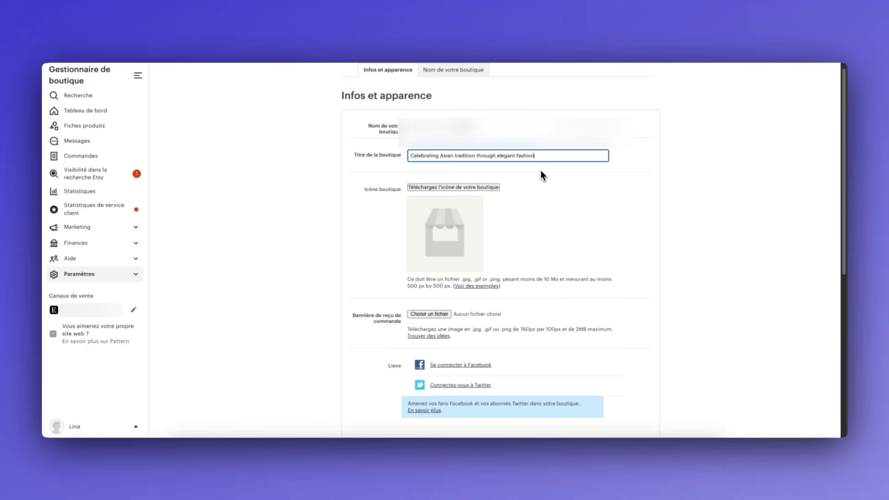
scroll(540, 170, "down", 5)
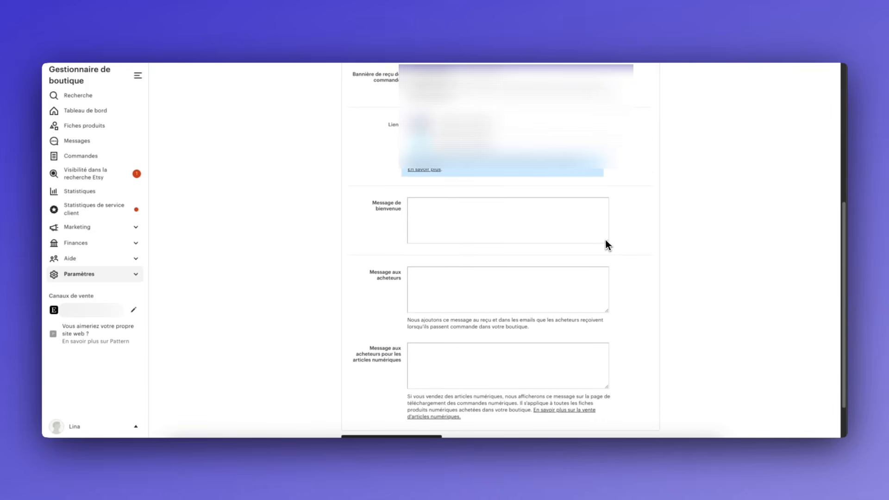
scroll(604, 280, "down", 2)
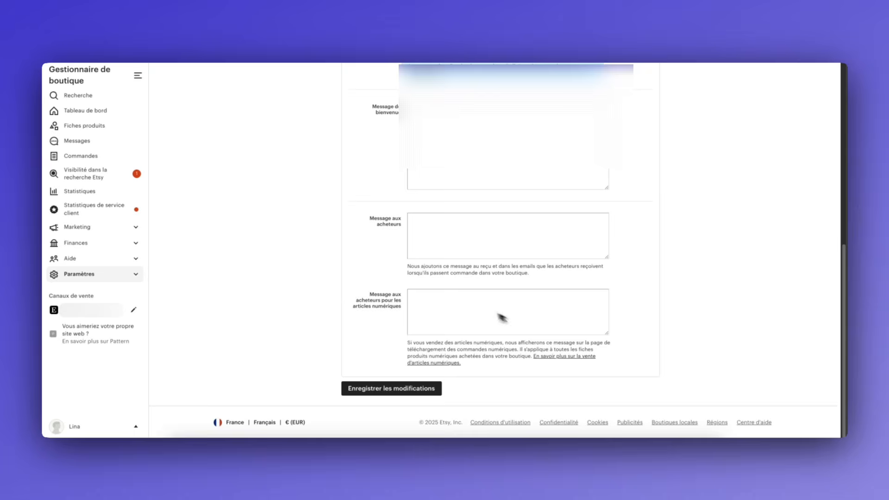
scroll(517, 287, "up", 1)
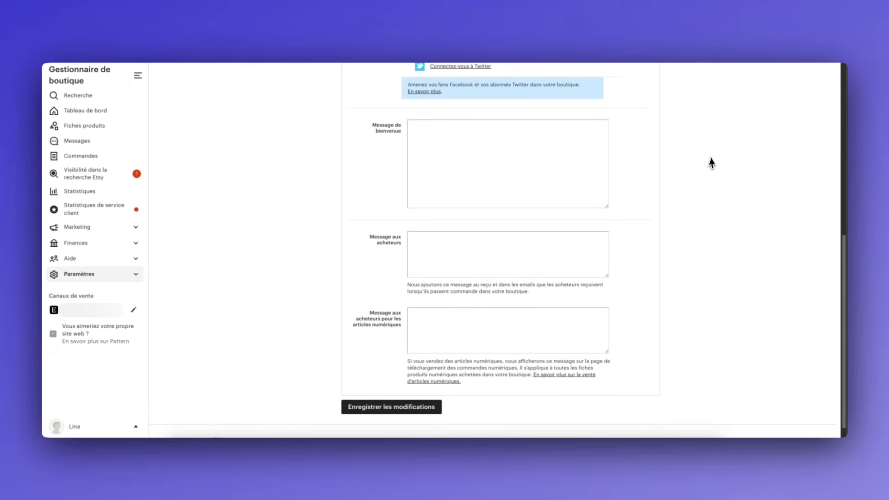
Paste the welcome message about handmade Asian fashion into Message de bienvenue
left_click(551, 174)
type("Welcome! 🌸 I'm passionate about sharing the beauty of Asian culture through handmade fashion. Each kimono, yukata, or robe in my collection is crafted with care, inspired by traditional patterns, soft fabrics, and timeless designs. Every item is truly one of a kind, embracing natural variations that make it special.")
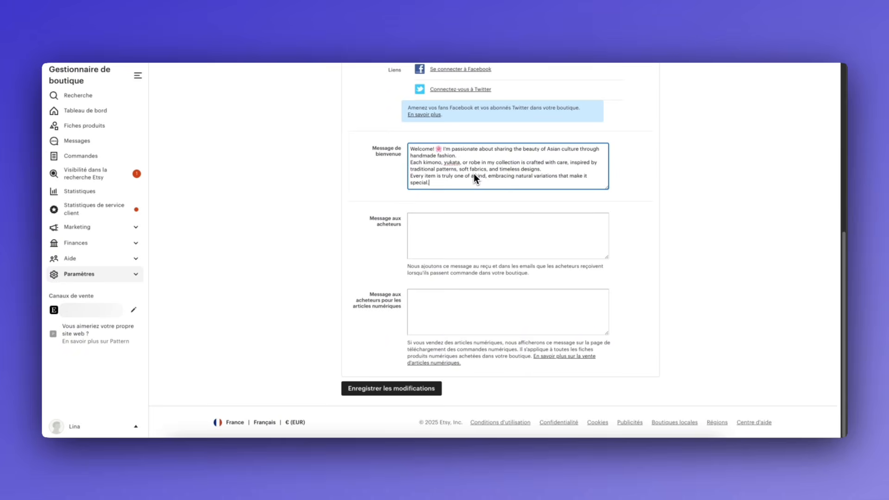
left_click(619, 201)
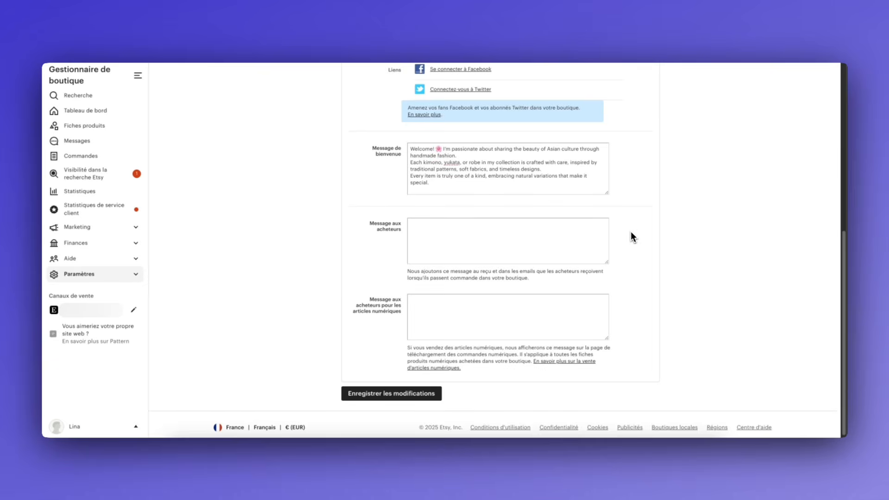
scroll(631, 232, "up", 6)
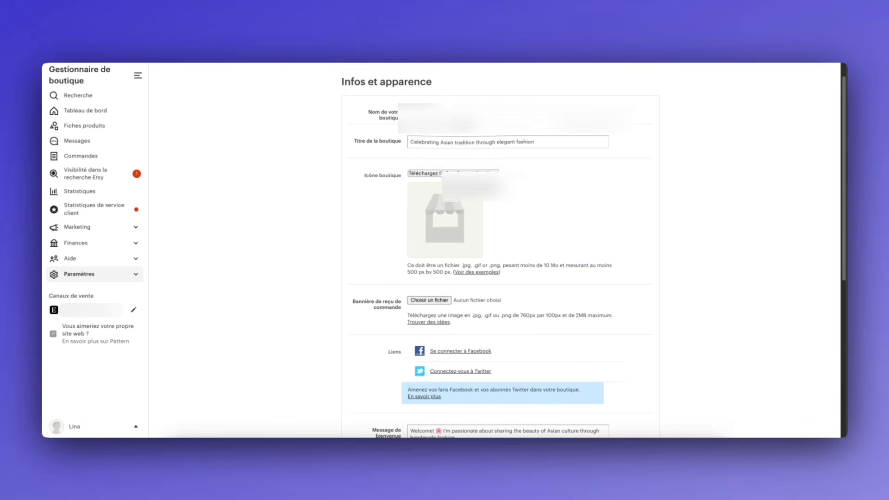
Upload and crop the torii-gate image as the shop icon, then save the Infos et apparence changes
left_click(423, 174)
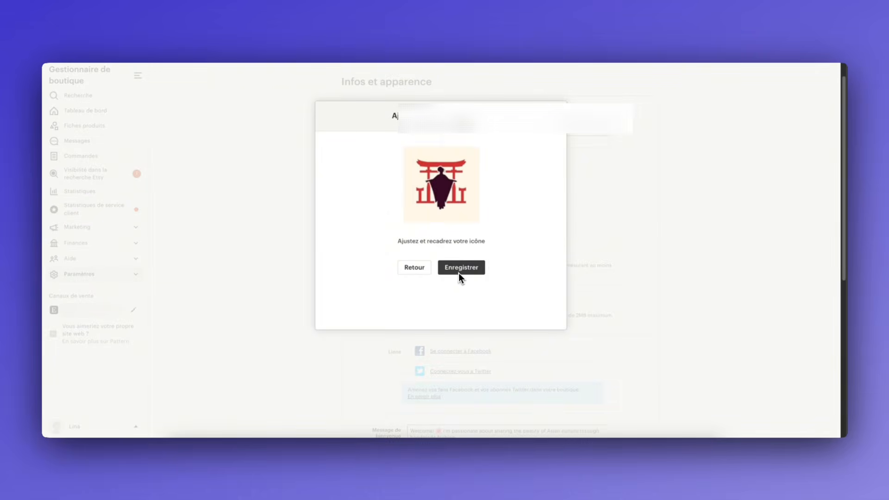
left_click(458, 273)
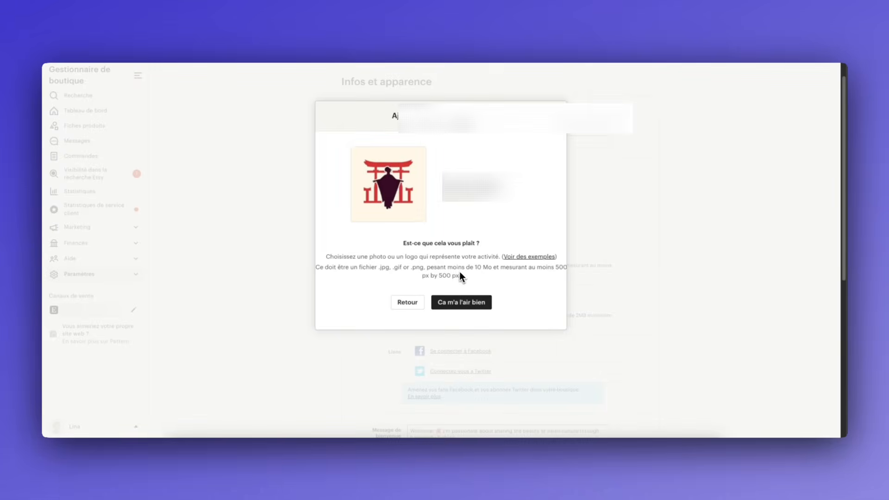
left_click(479, 313)
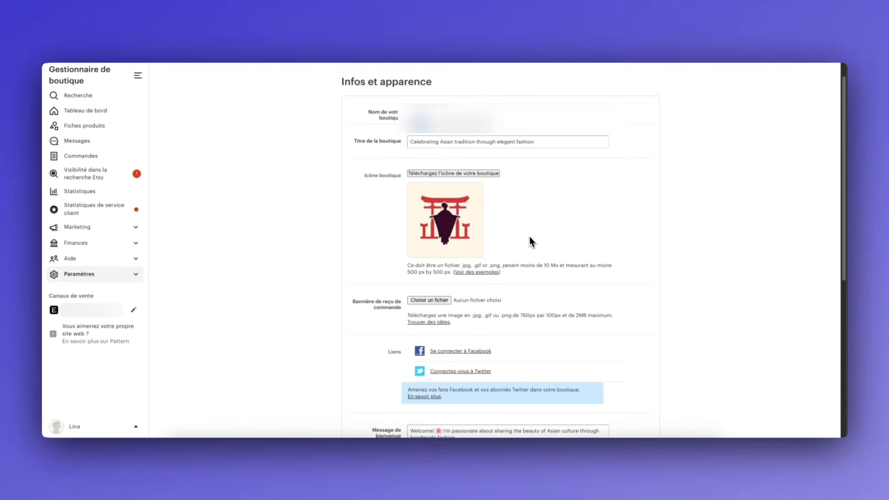
scroll(532, 241, "down", 6)
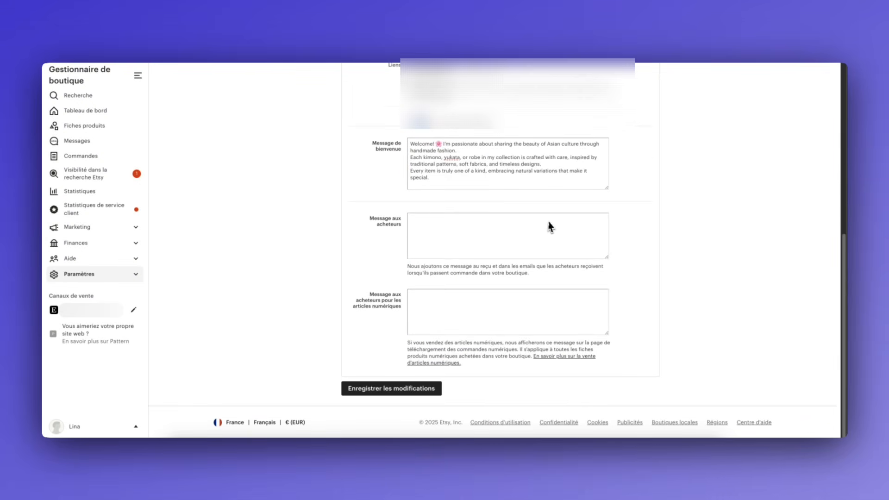
left_click(363, 386)
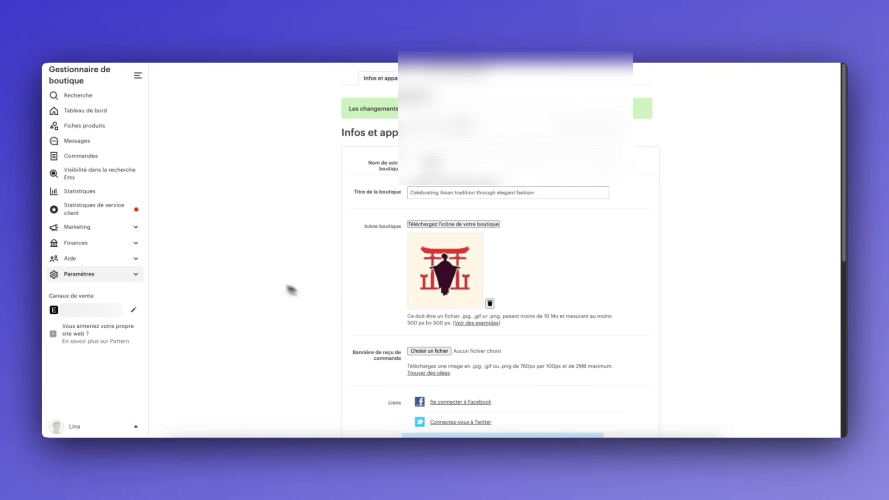
left_click(112, 277)
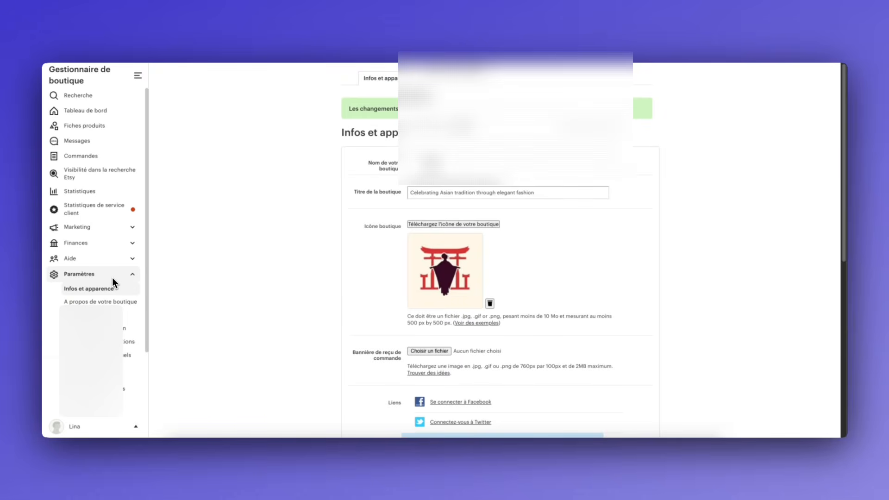
Paste the owner bio on the À propos de votre boutique page, save it, then go to Paramètres de livraison
left_click(104, 304)
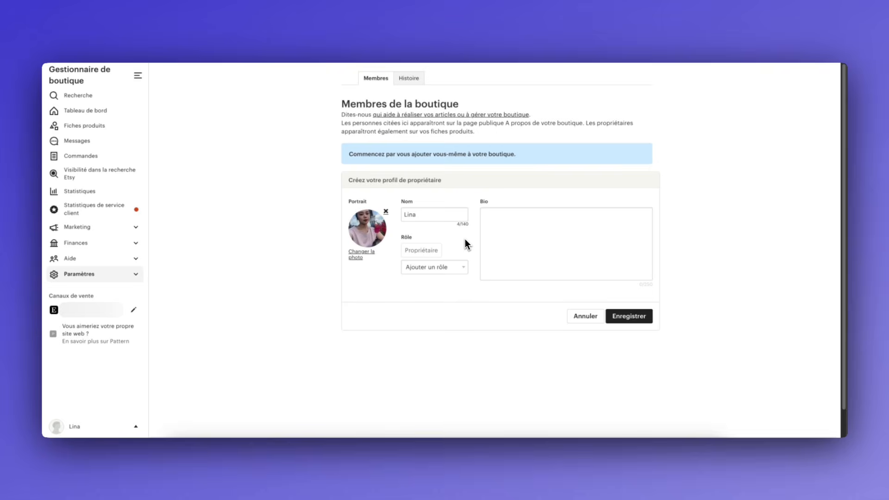
left_click(514, 247)
type("Hi, I’m Lina 🌸 I design clothing inspired by Asian traditions, blending timeless elegance with a modern touch. Passionate about delicate fabrics and meaningful patterns, I love creating one-of-a-kind pieces that tell a story.")
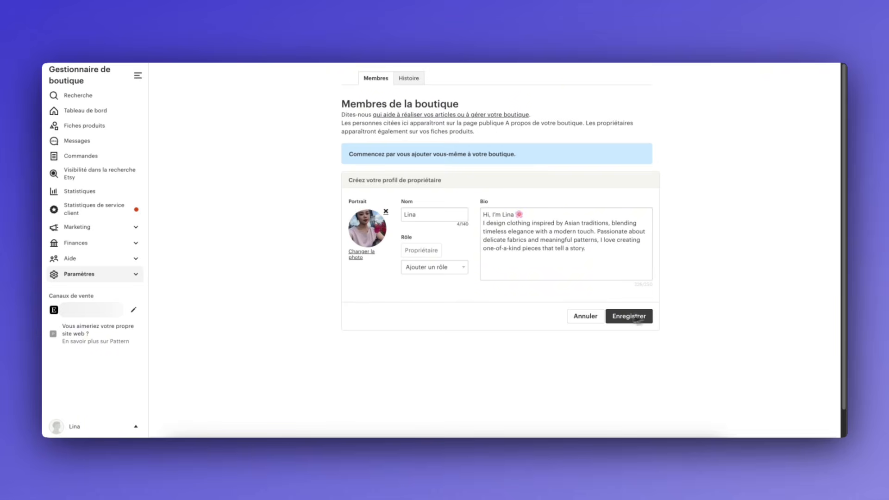
left_click(638, 317)
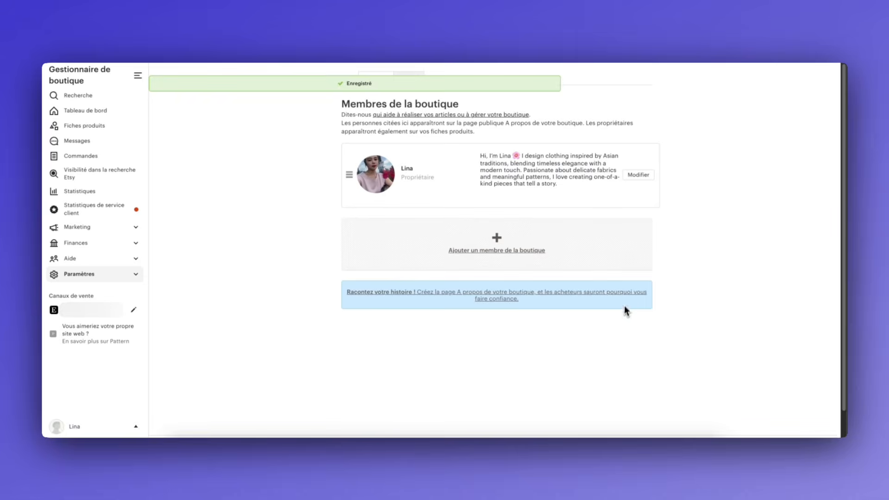
left_click(104, 277)
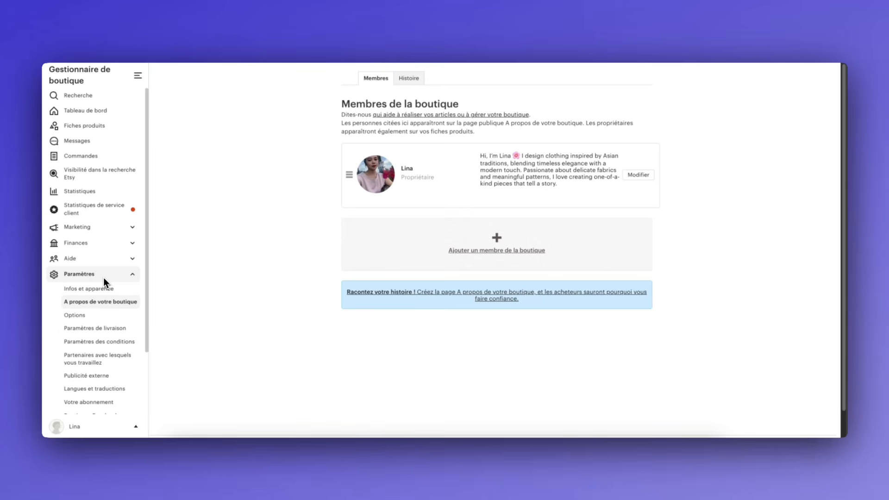
left_click(96, 329)
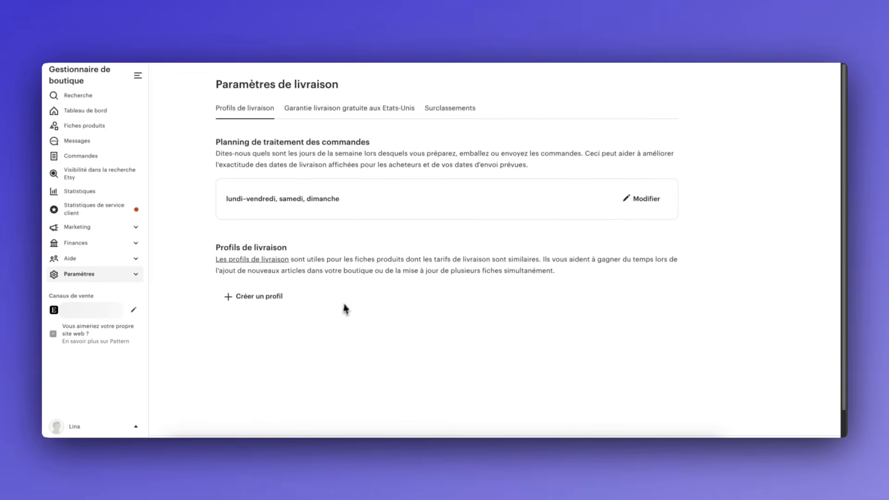
Create a new shipping profile with origin postcode 92200 and 1-2 jours processing time
left_click(244, 296)
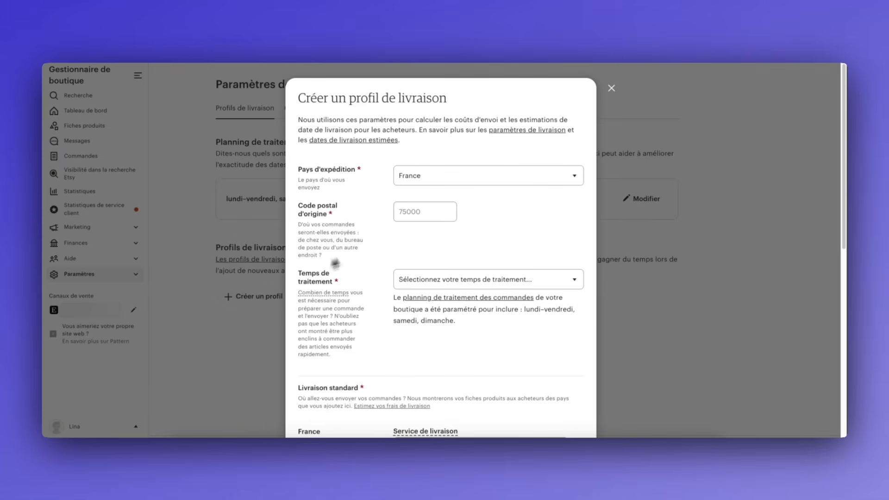
left_click(424, 211)
type("92200")
scroll(492, 235, "down", 2)
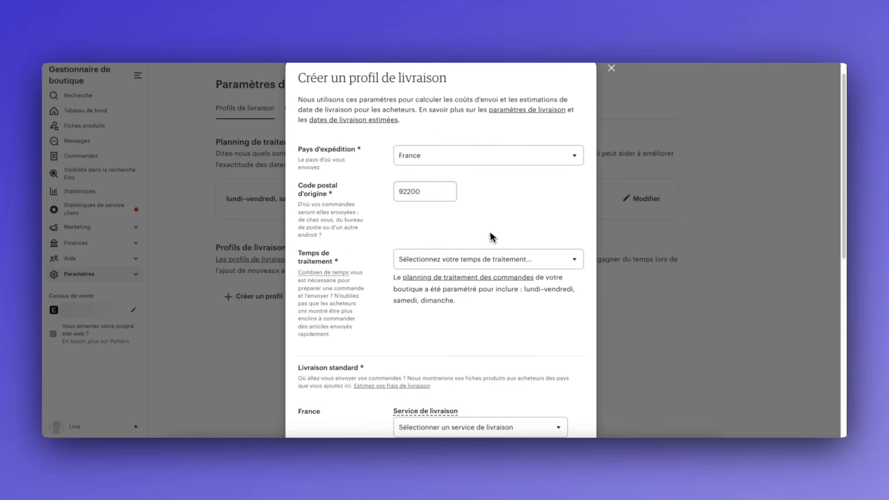
left_click(462, 239)
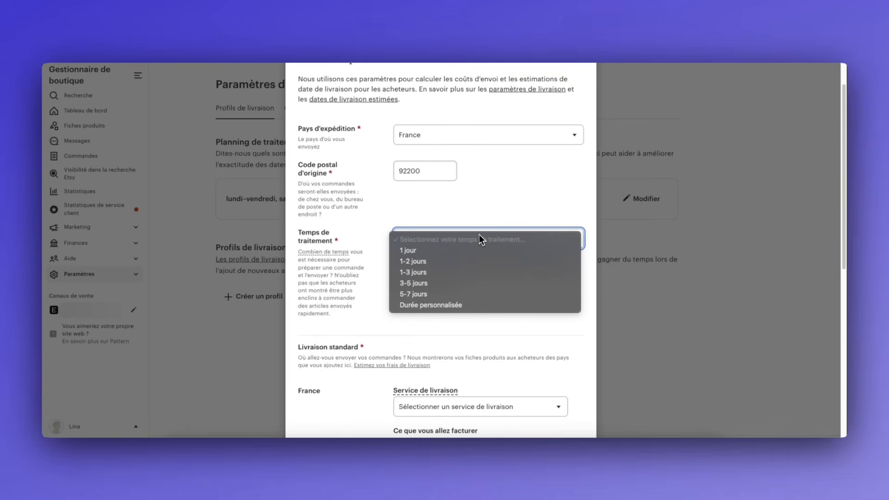
left_click(477, 265)
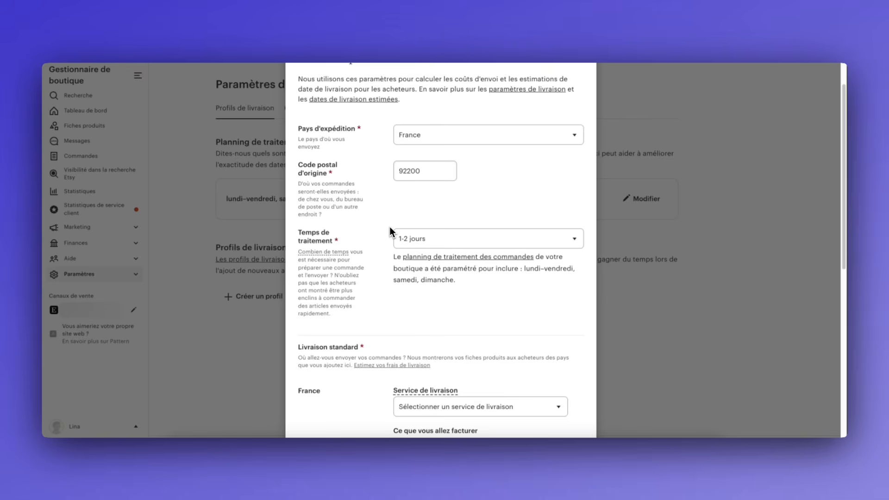
scroll(390, 227, "down", 5)
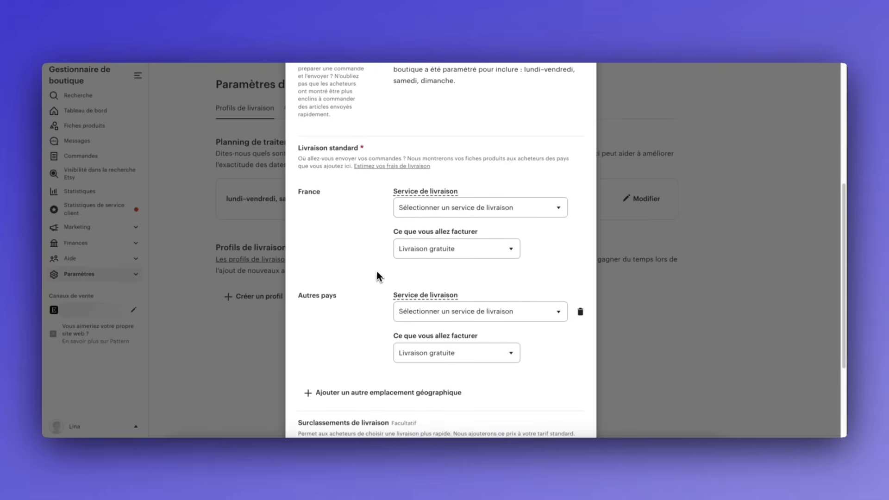
For France, choose carrier Autre, 7–10 day delivery and a 6,90 € flat rate
left_click(468, 207)
scroll(468, 264, "down", 5)
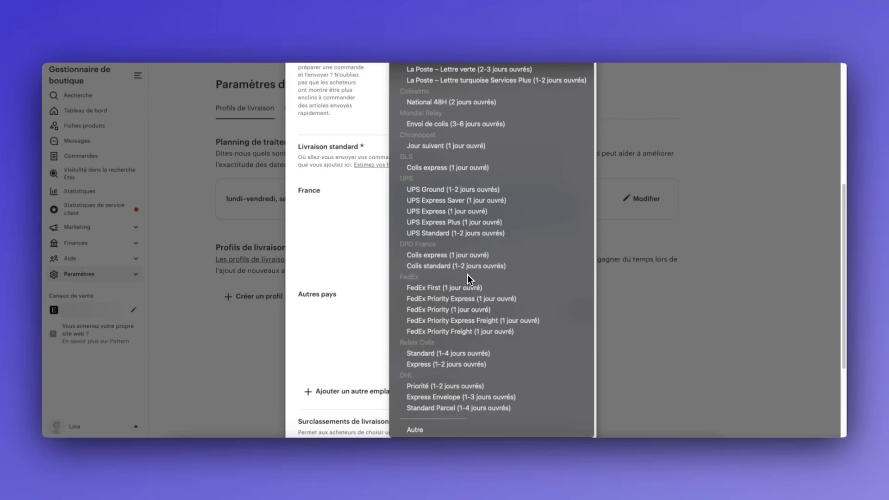
left_click(435, 429)
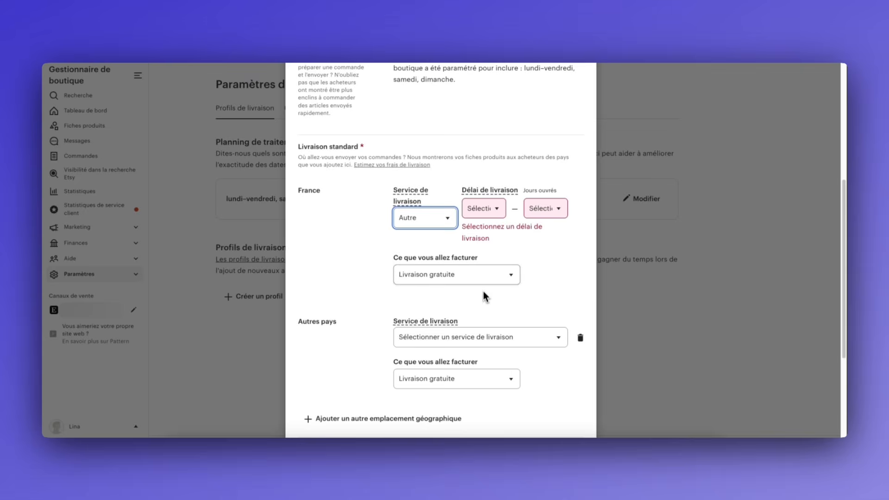
left_click(488, 212)
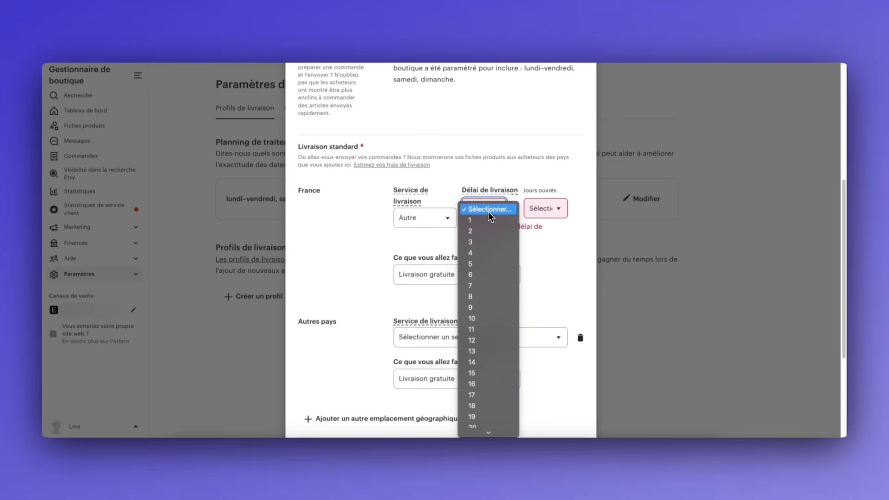
left_click(478, 285)
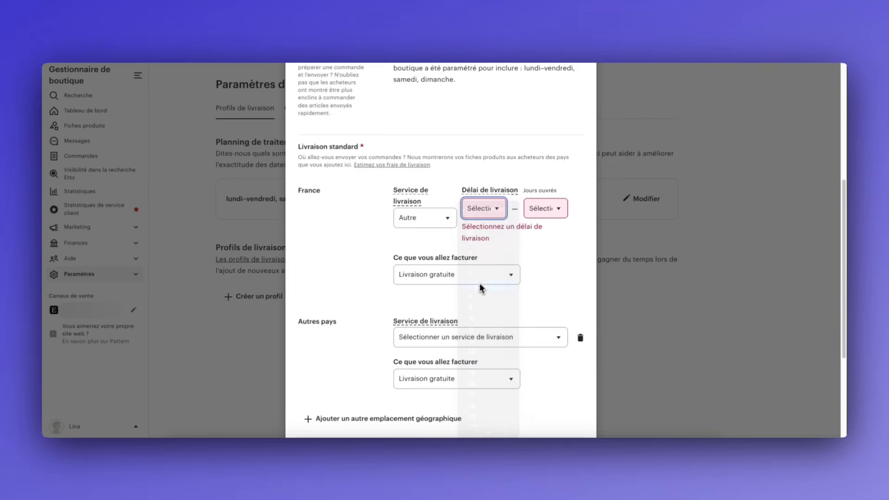
left_click(548, 209)
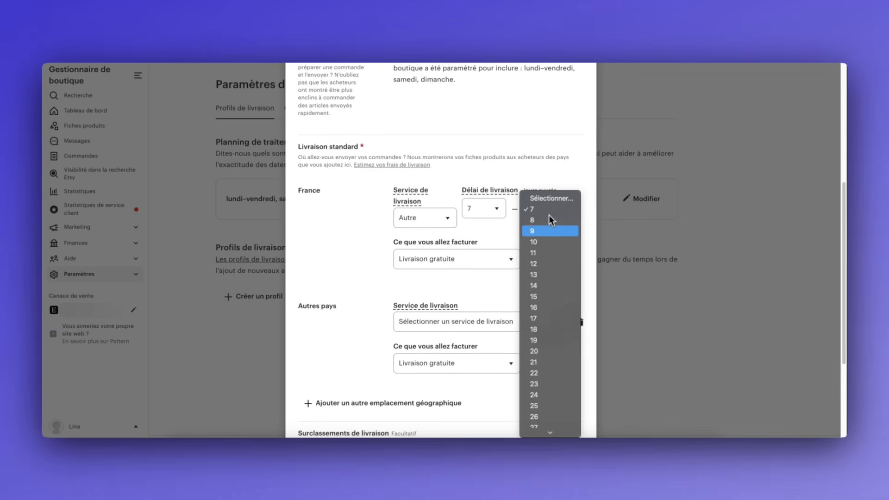
left_click(536, 242)
scroll(417, 262, "up", 1)
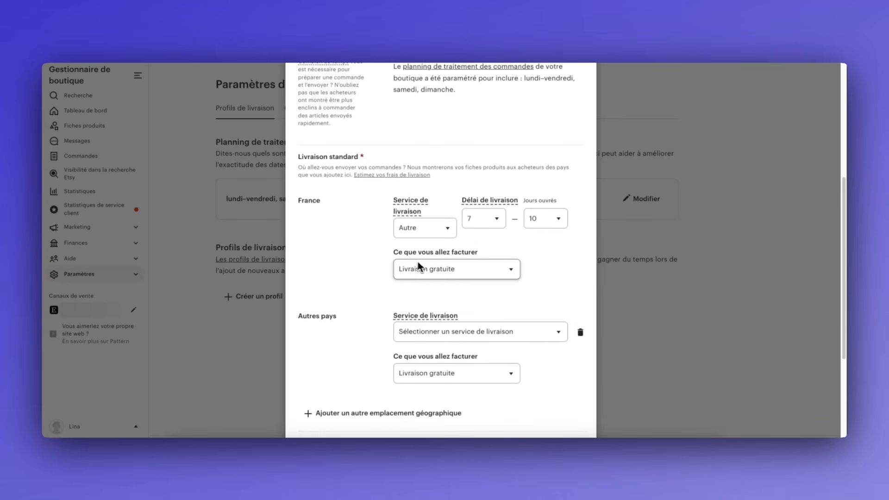
left_click(451, 268)
left_click(449, 278)
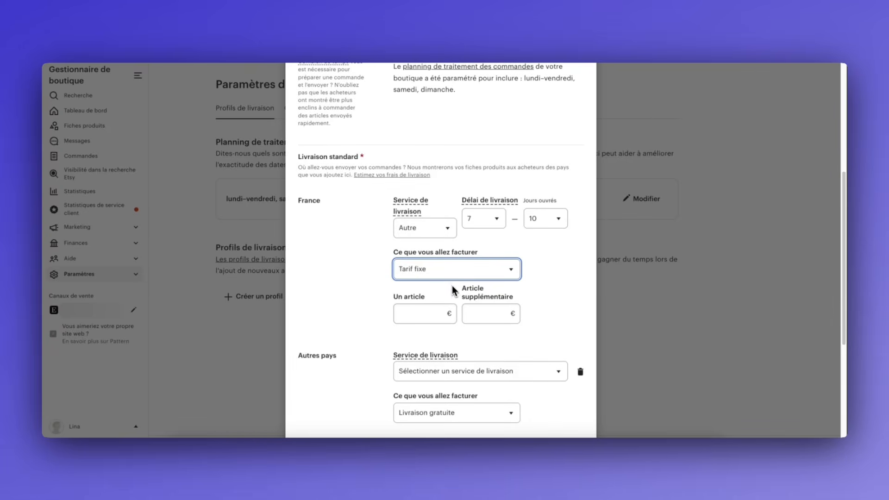
left_click(421, 319)
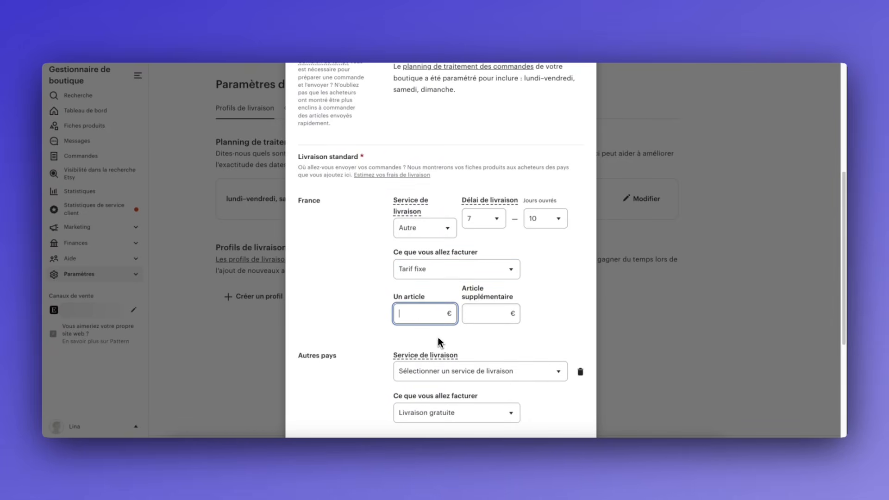
type("6,90")
left_click(383, 292)
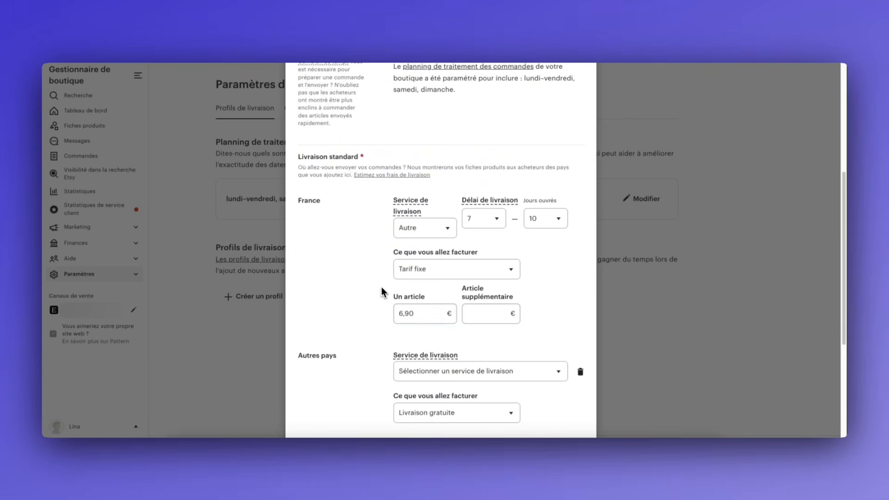
scroll(383, 290, "down", 5)
scroll(383, 287, "up", 3)
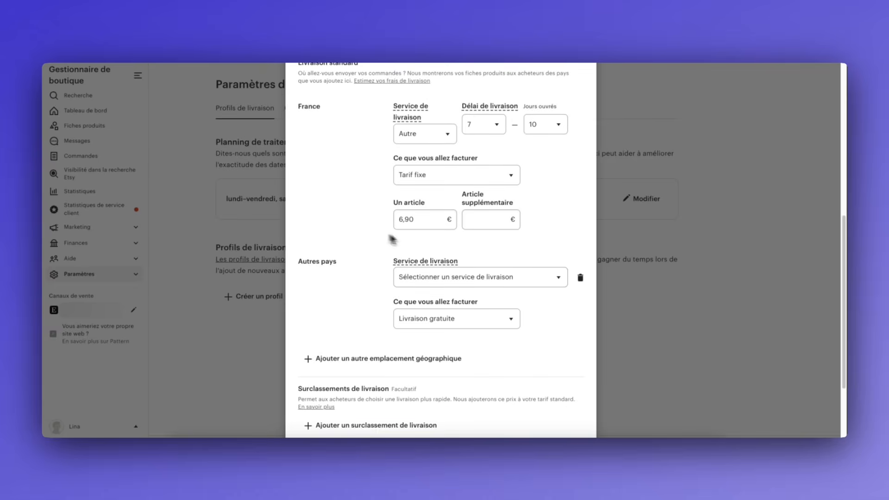
Give Autres pays the same: carrier Autre, 7–10 day delivery and a 6,90 € flat rate
left_click(479, 282)
left_click(425, 430)
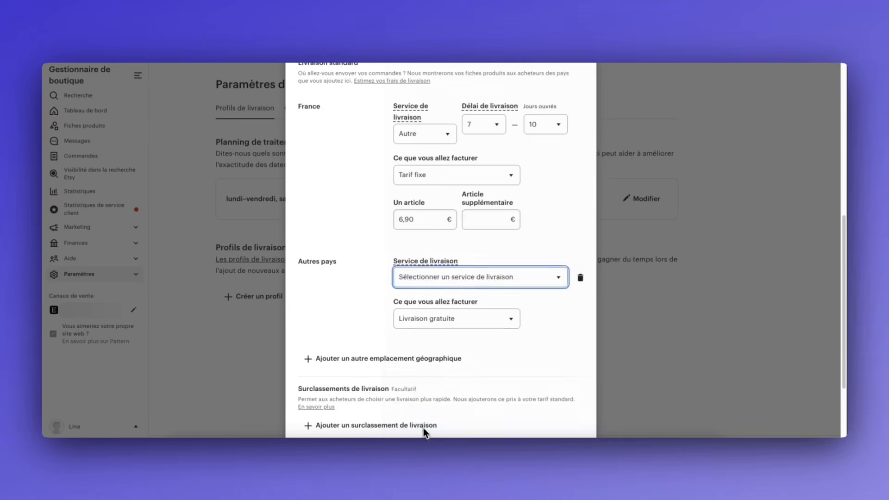
left_click(483, 279)
left_click(487, 351)
left_click(545, 279)
left_click(537, 384)
left_click(512, 329)
left_click(436, 342)
left_click(424, 372)
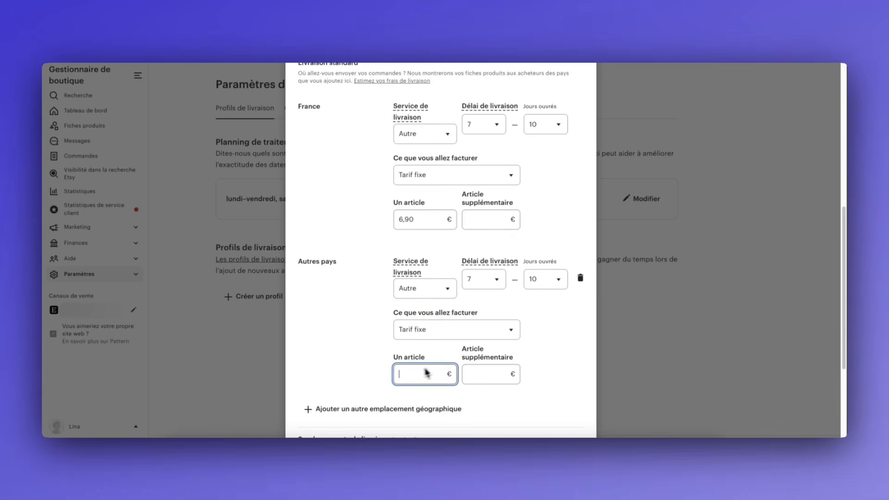
type("6,90")
left_click(349, 308)
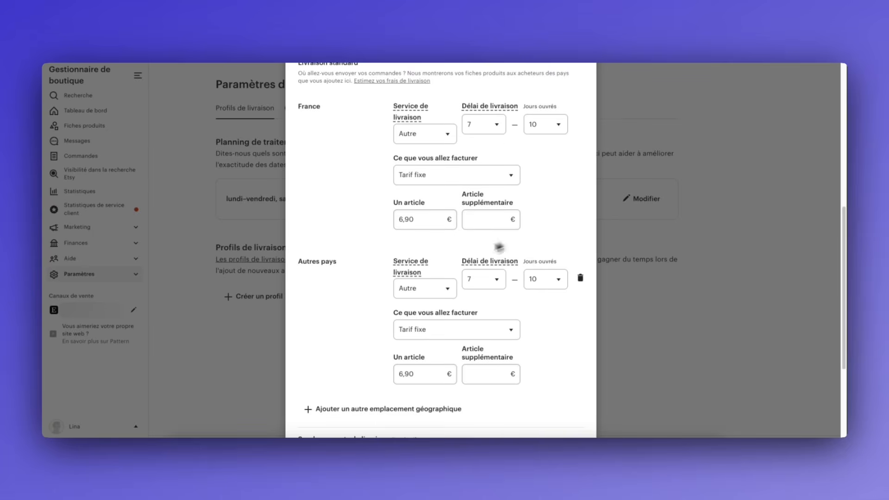
Name the profile 'Livraison standard' and save it
scroll(496, 246, "down", 5)
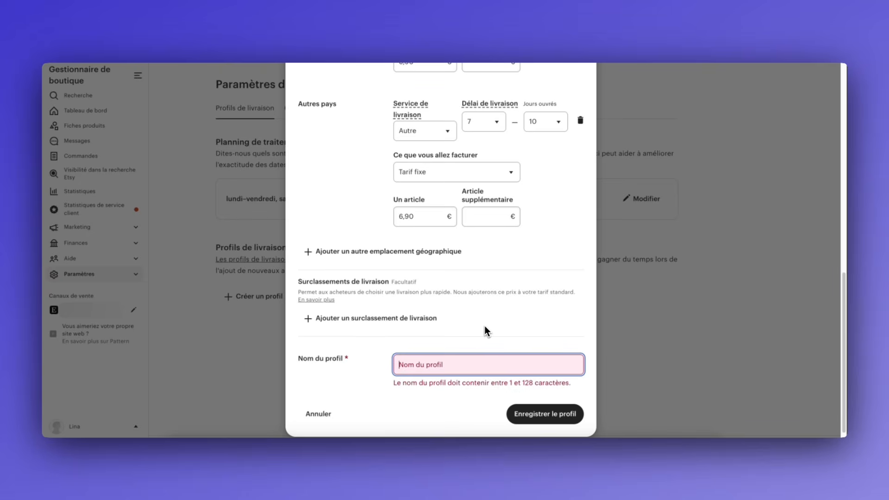
type("Livraison s")
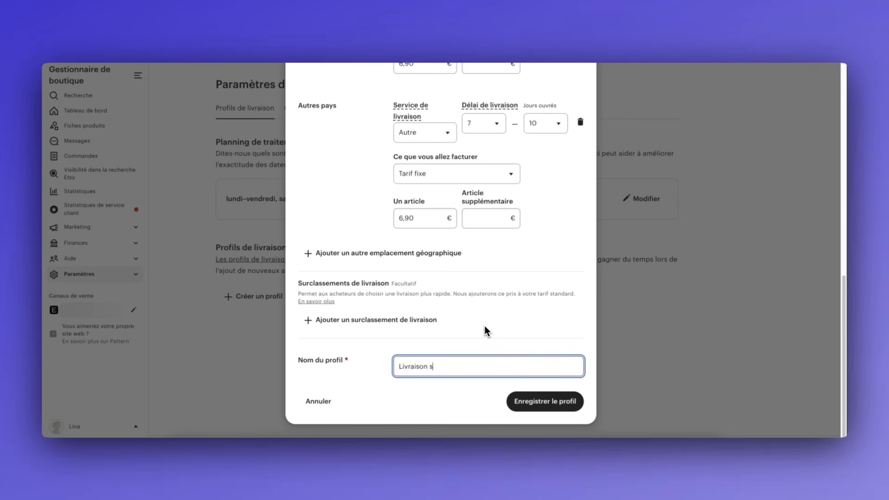
type("tandard")
key("Return")
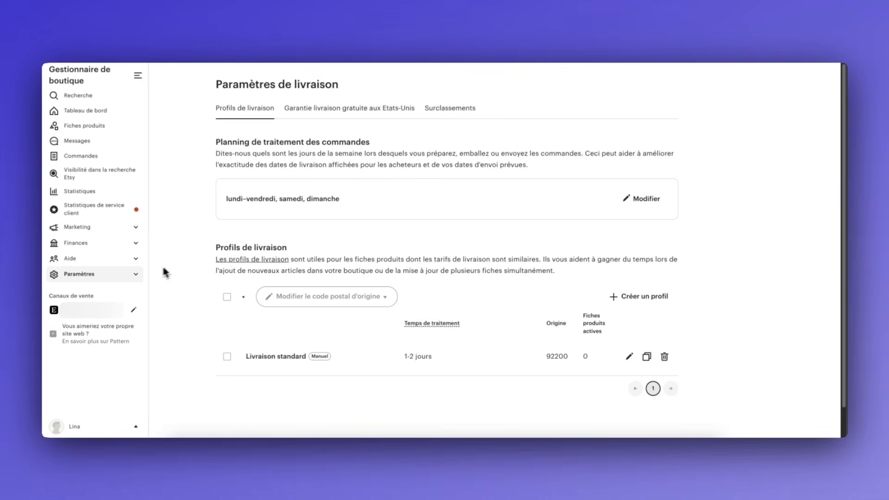
Go to Paramètres des conditions and apply the simple 30-day returns policy
left_click(135, 276)
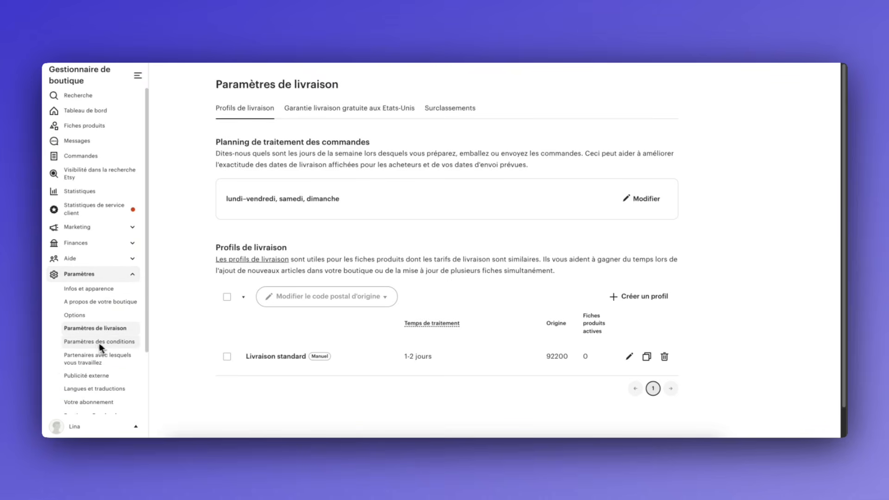
left_click(99, 343)
scroll(260, 345, "down", 1)
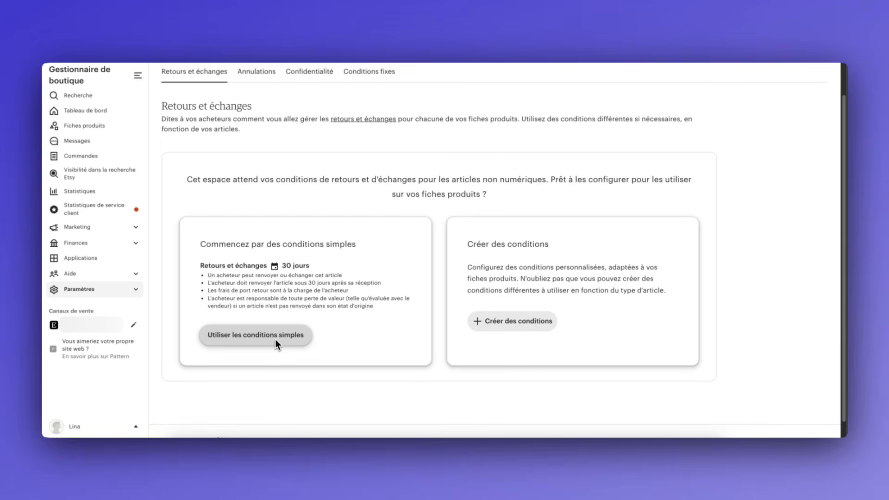
left_click(275, 339)
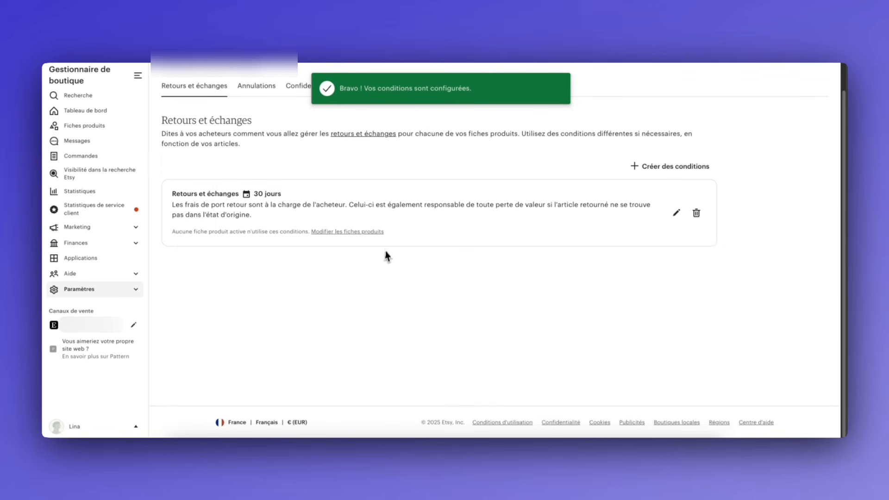
Edit the policy to refuse both returns and exchanges, and save and apply it
left_click(676, 212)
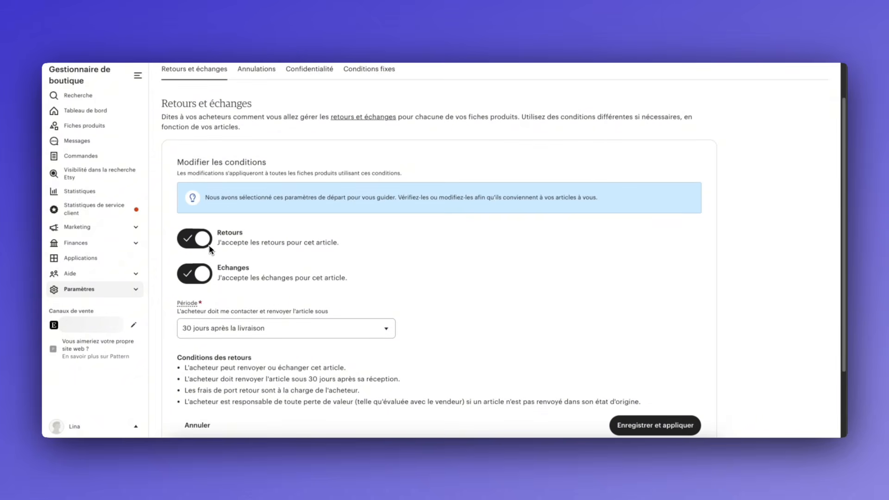
left_click(209, 247)
left_click(195, 275)
left_click(642, 314)
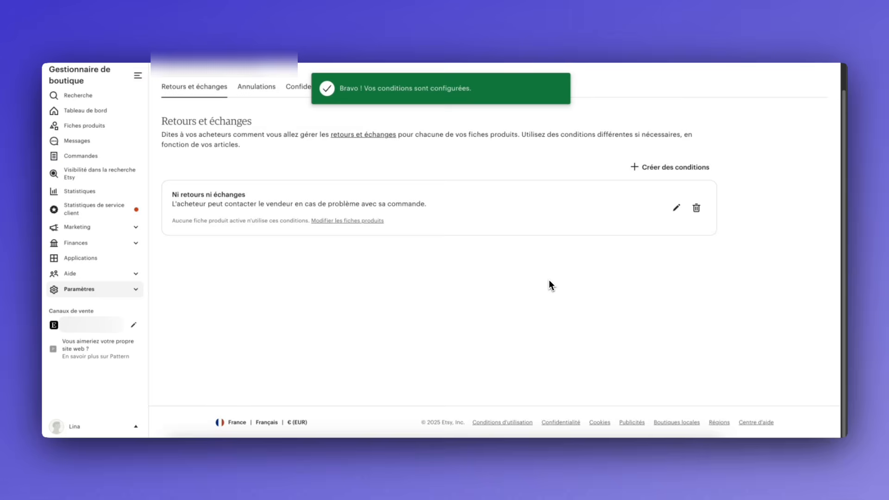
left_click(79, 429)
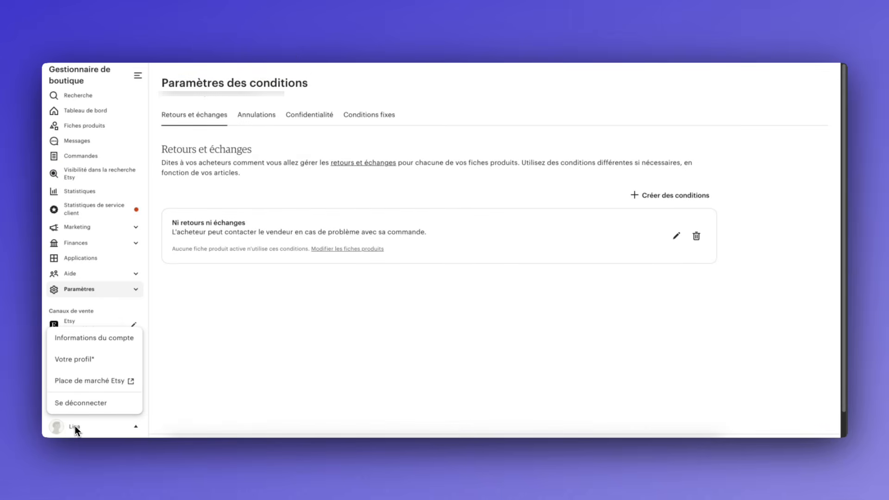
On the public profile, set gender to Femme, paste the owner bio into About, and save
left_click(79, 360)
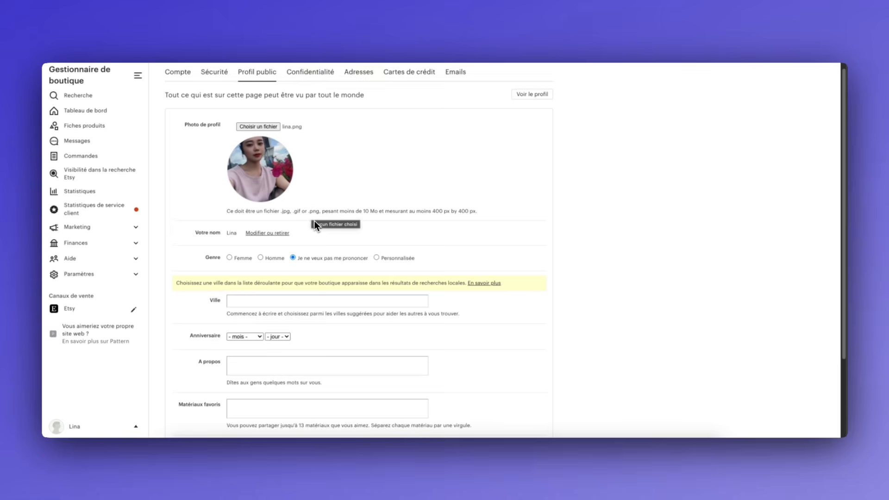
scroll(305, 231, "down", 1)
left_click(229, 245)
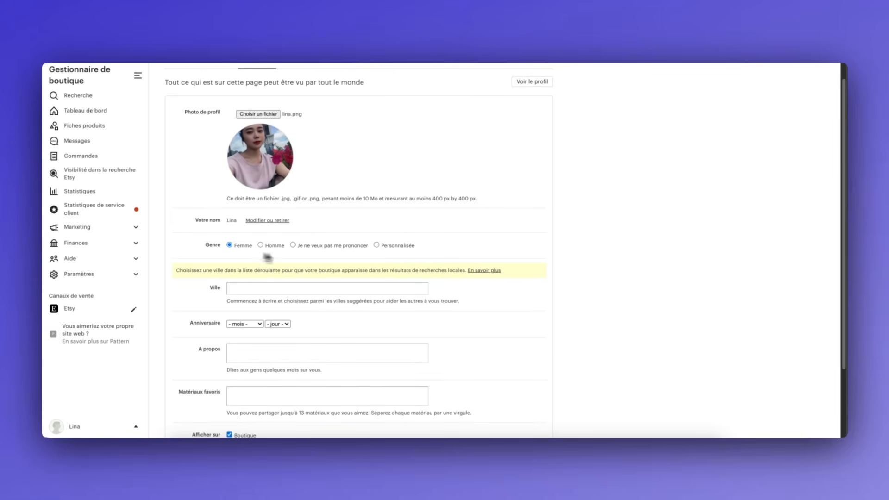
scroll(341, 258, "down", 2)
left_click(271, 273)
type("Welcome! 🌸 I'm passionate about sharing the beauty of Asian culture through handmade fashion. Each kimono, yukata, or robe in my collection is crafted with care, inspired by traditional patterns, soft fabrics, and timeless designs. Every item is truly one of a kind, embracing natural variations that make it special.")
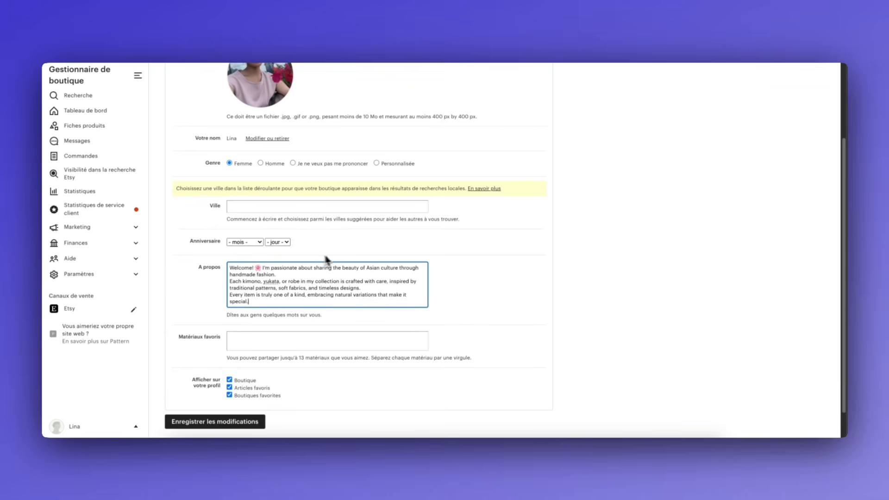
left_click(446, 288)
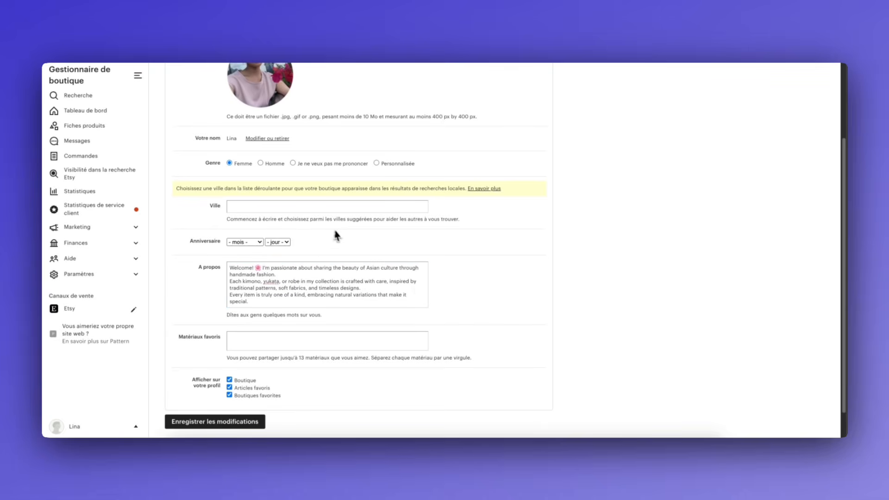
scroll(310, 240, "down", 1)
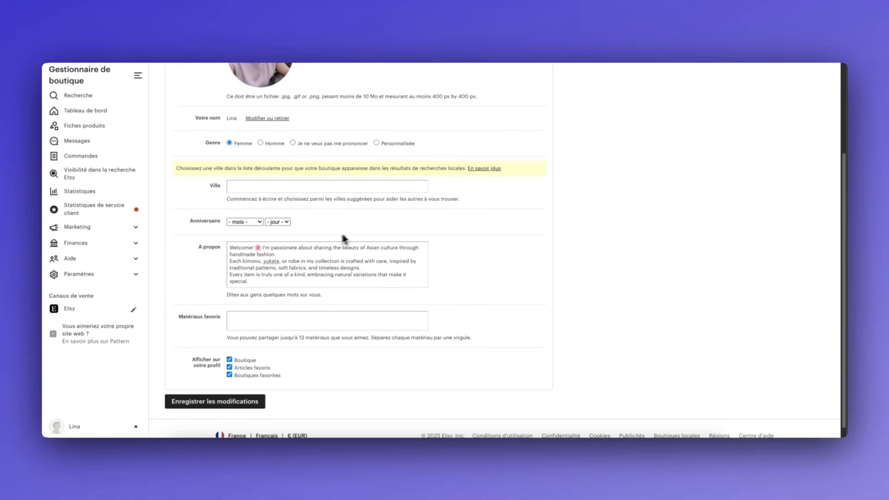
scroll(275, 295, "down", 1)
left_click(214, 383)
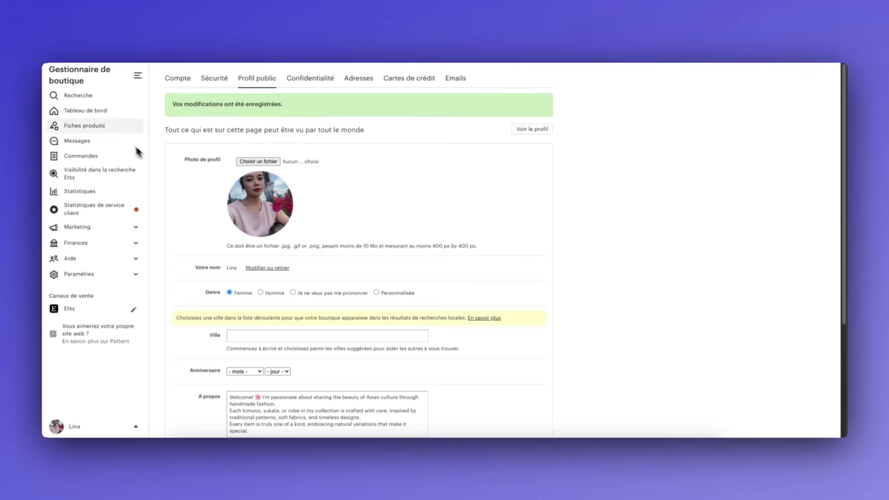
Start a new listing, search 'Kimono' and choose the Tuniques category, then view the public shop page
left_click(80, 124)
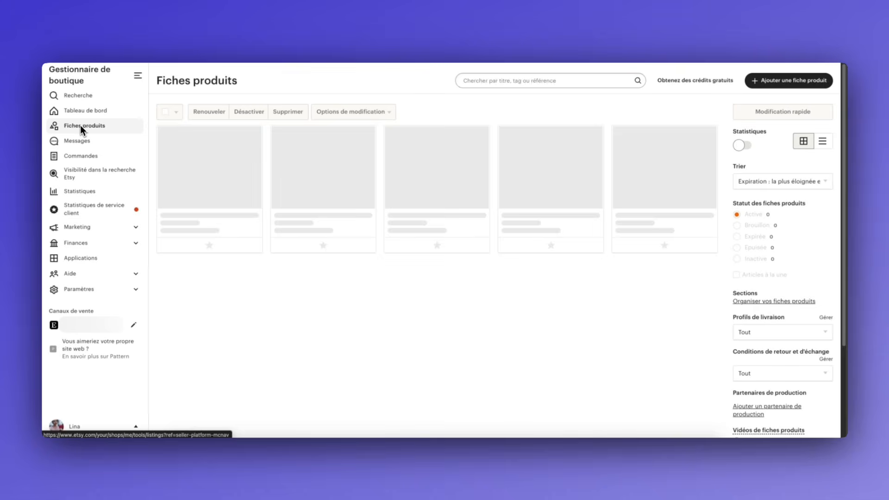
left_click(765, 79)
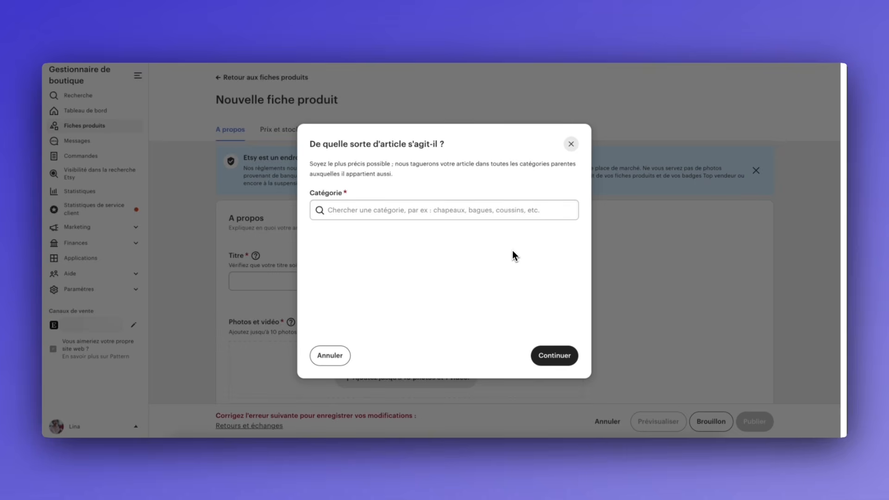
left_click(453, 212)
type("Kimo")
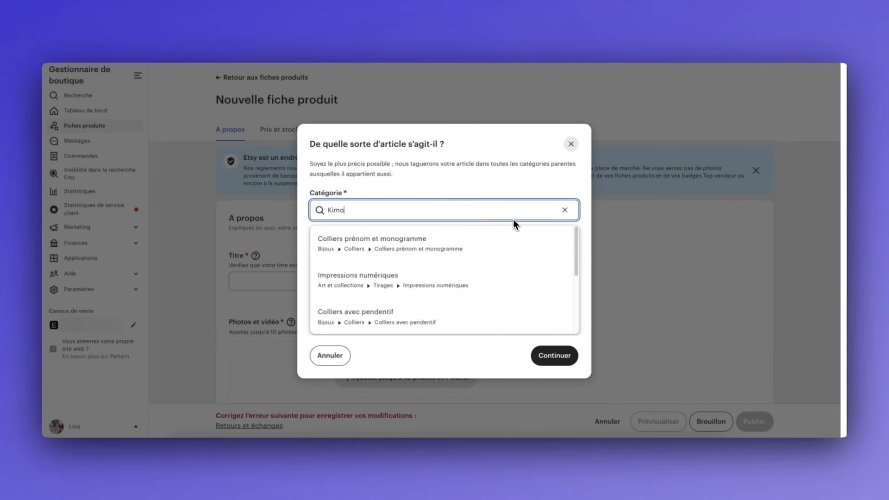
type("no")
scroll(456, 240, "down", 2)
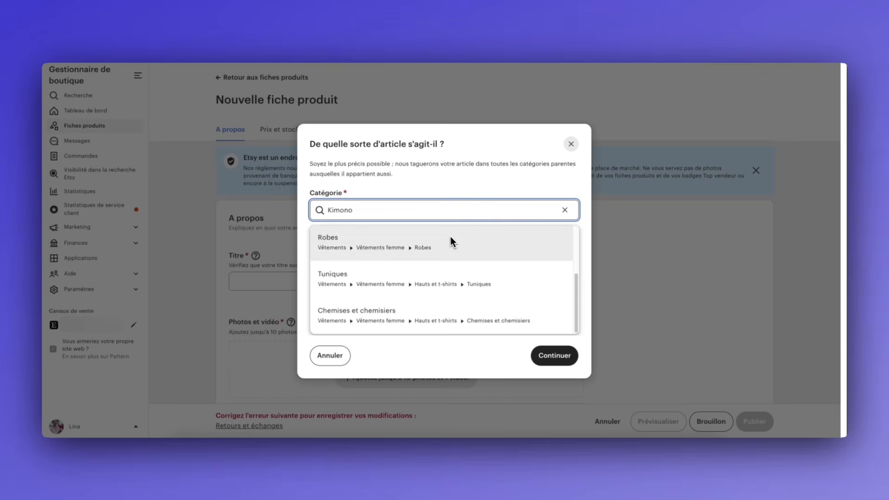
scroll(451, 241, "up", 3)
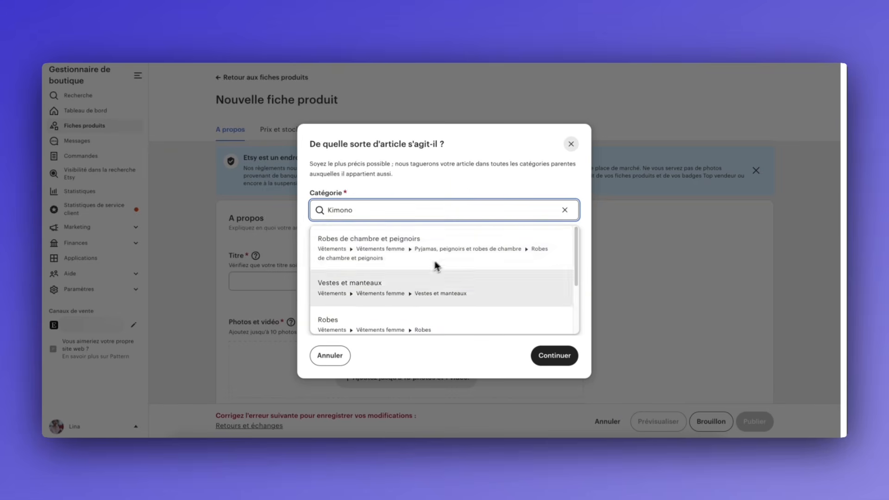
scroll(463, 268, "down", 3)
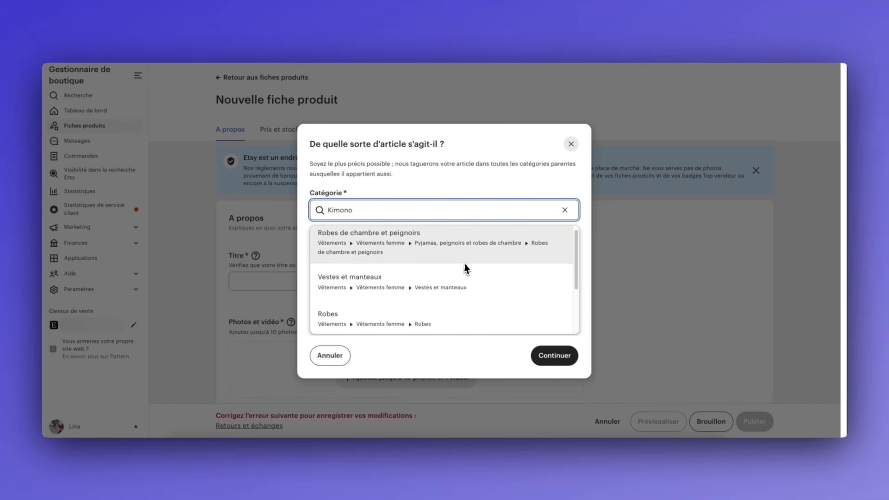
left_click(371, 298)
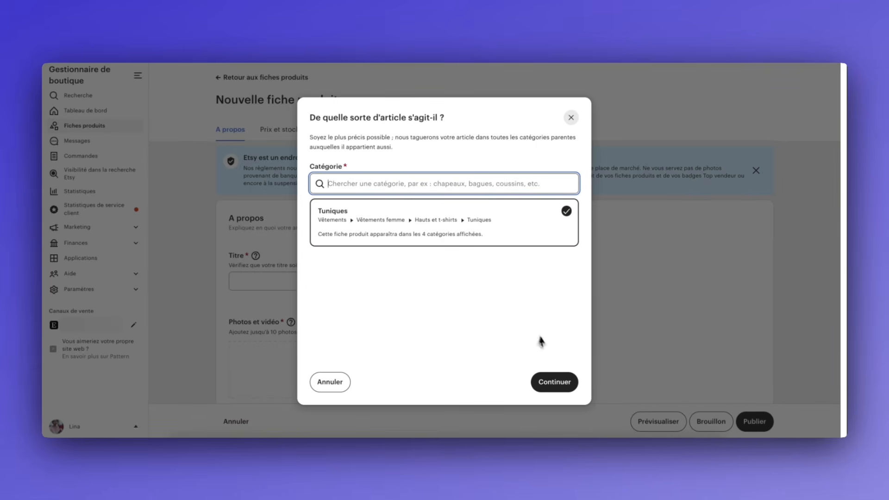
left_click(550, 381)
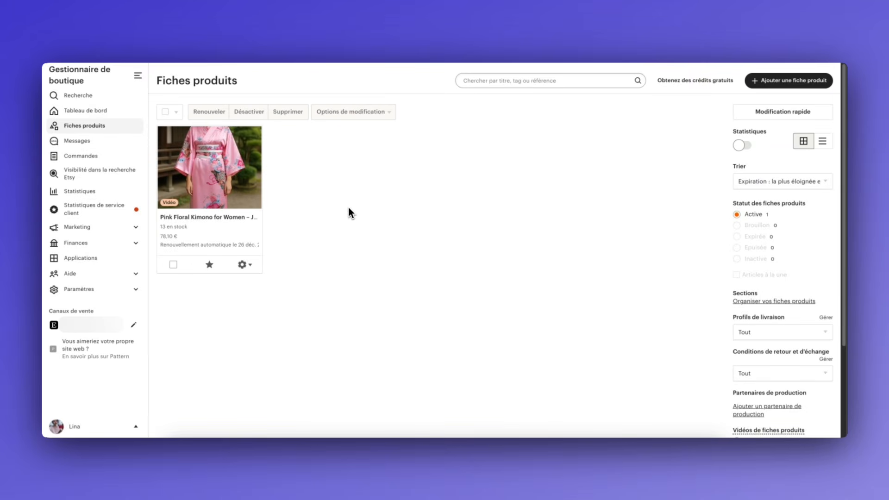
left_click(54, 325)
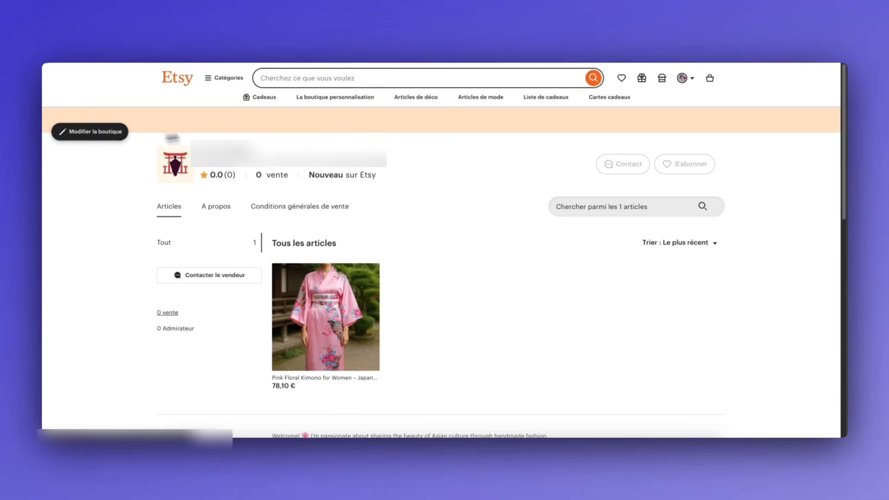
Add a mini banner with the red torii gate and cherry blossom image, and save it
left_click(89, 132)
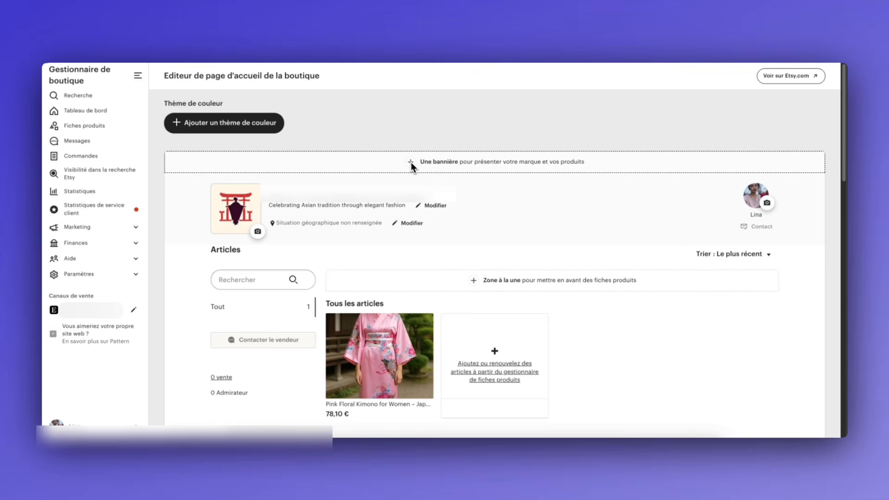
left_click(410, 162)
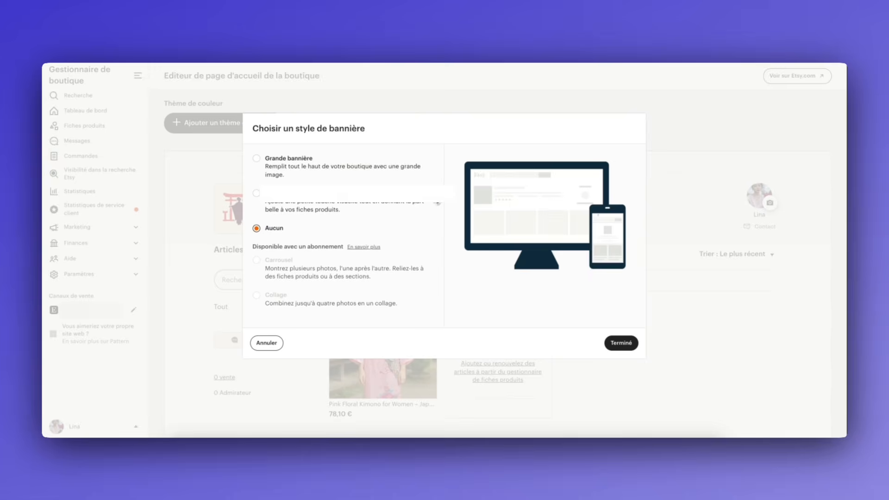
left_click(286, 193)
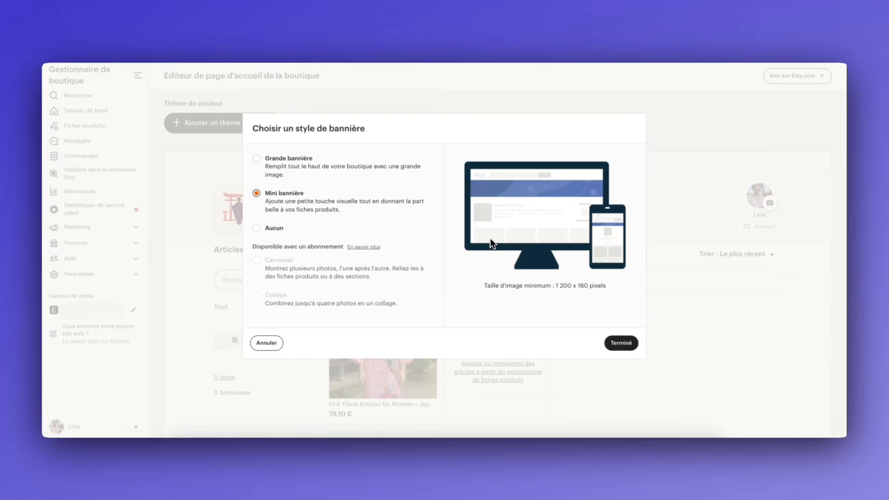
left_click(620, 343)
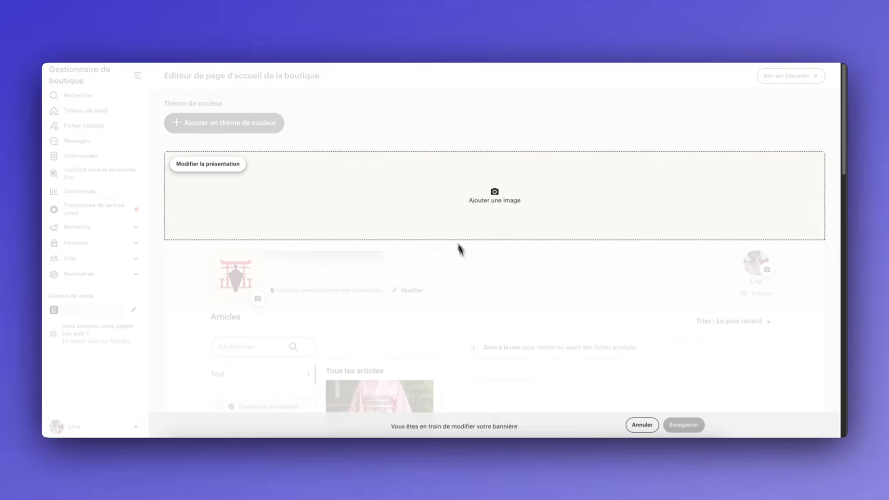
left_click(467, 204)
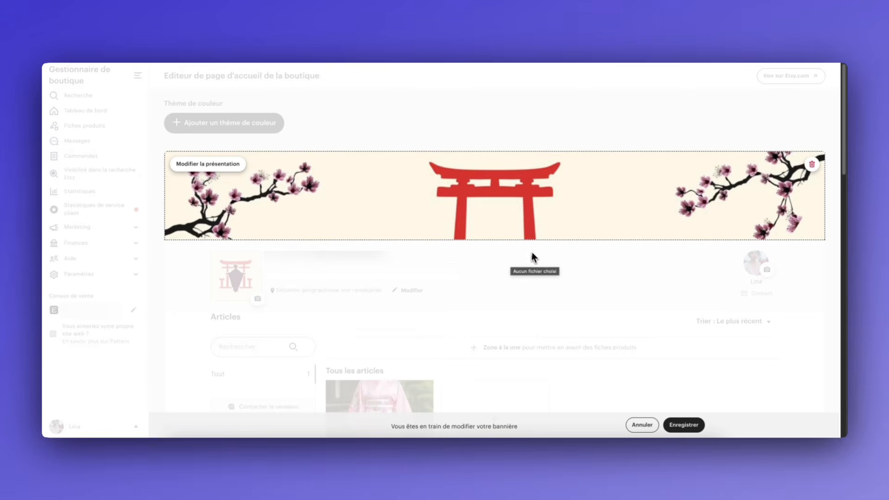
left_click(683, 425)
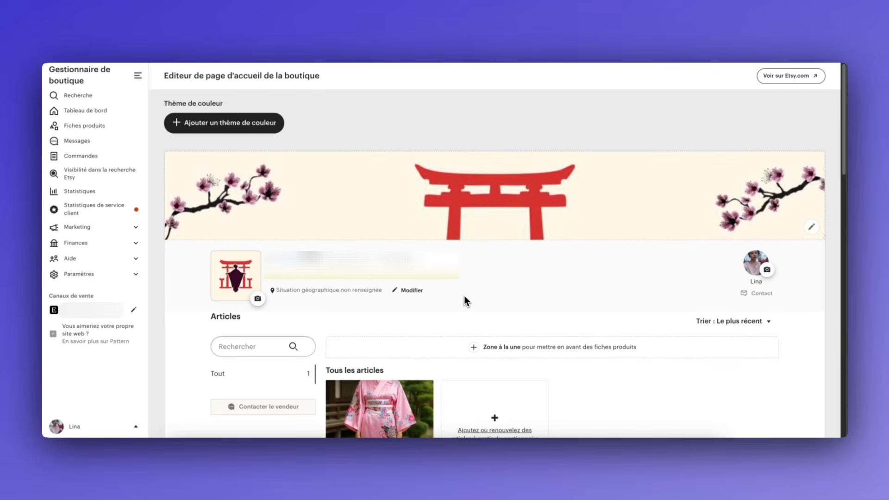
Set the shop location to France and view the public shop page
scroll(324, 291, "down", 1)
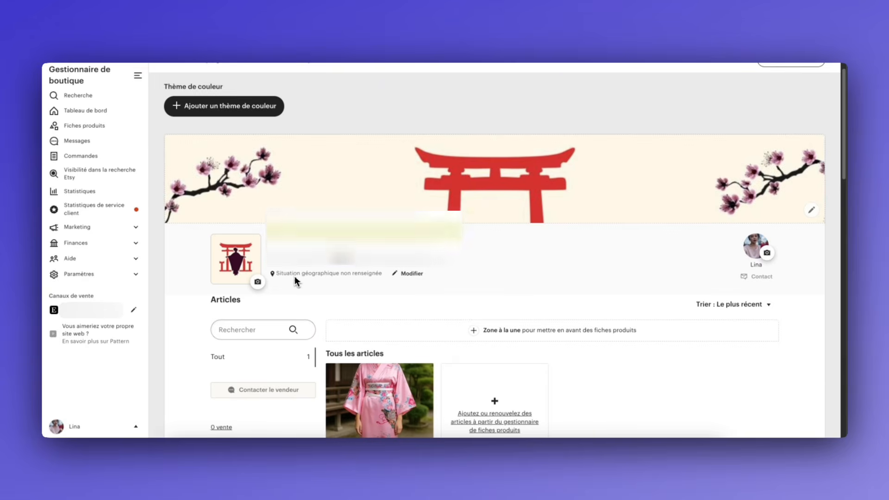
left_click(405, 281)
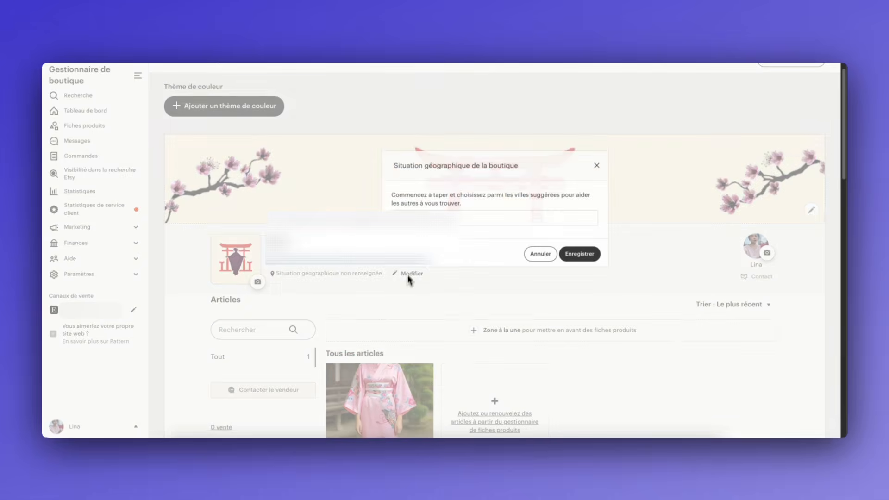
type("France")
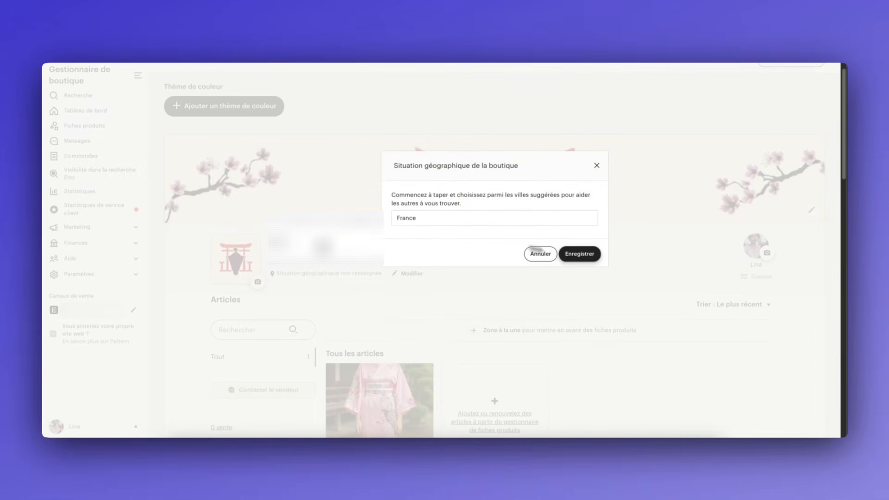
key("Return")
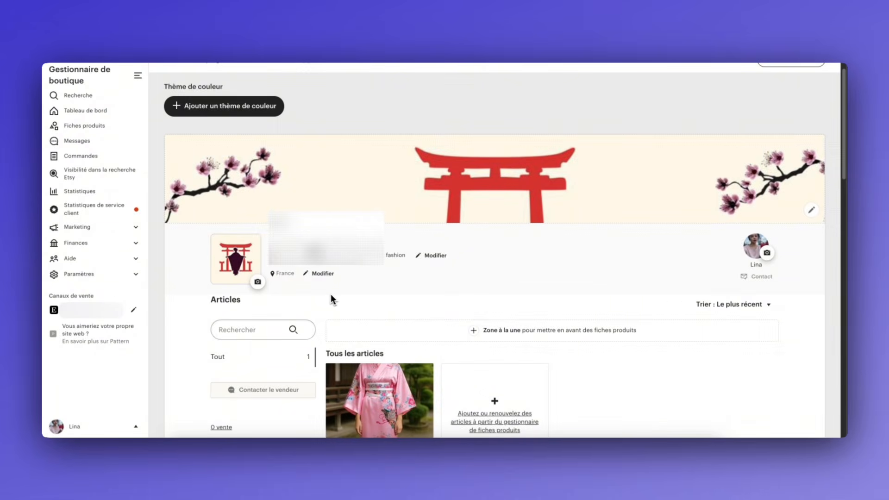
left_click(57, 311)
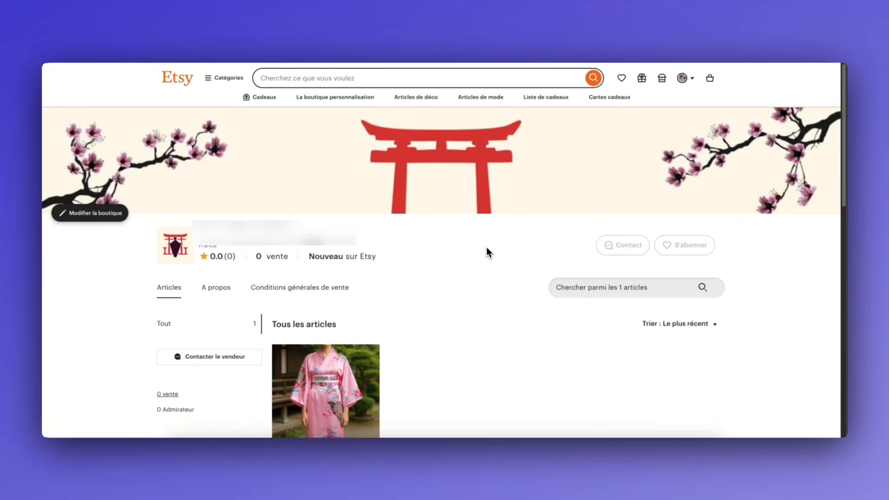
Scroll the shop manager dashboard to see the 30-day stats: 4,458 views, 37 orders, 2,209 € revenue
scroll(487, 252, "down", 1)
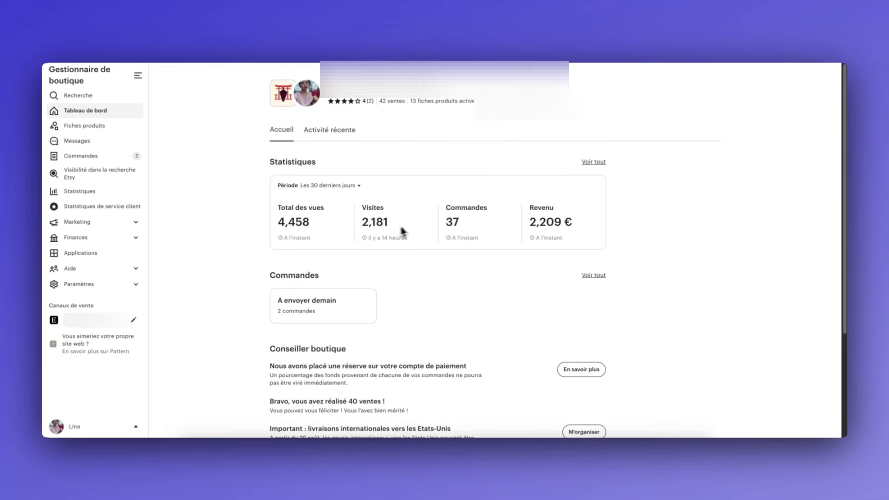
left_click_drag(445, 222, 571, 223)
left_click(487, 225)
left_click(573, 222)
left_click_drag(445, 222, 464, 221)
left_click(465, 221)
scroll(472, 234, "down", 1)
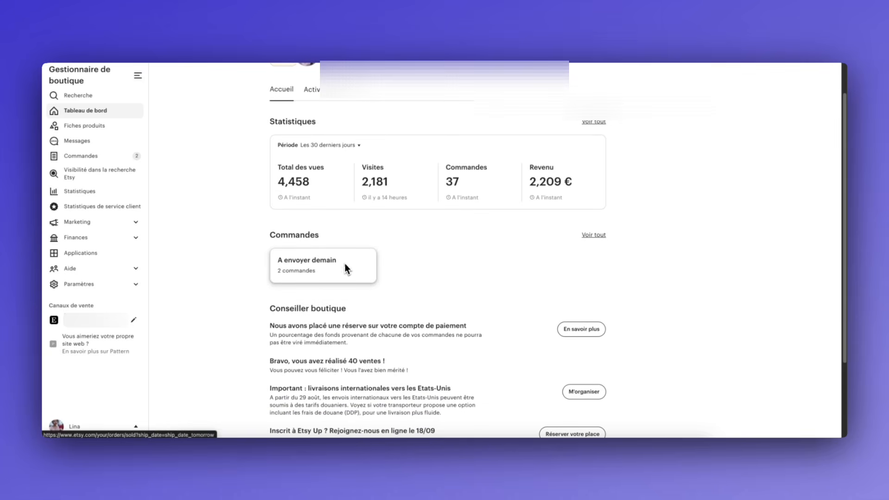
scroll(348, 257, "down", 1)
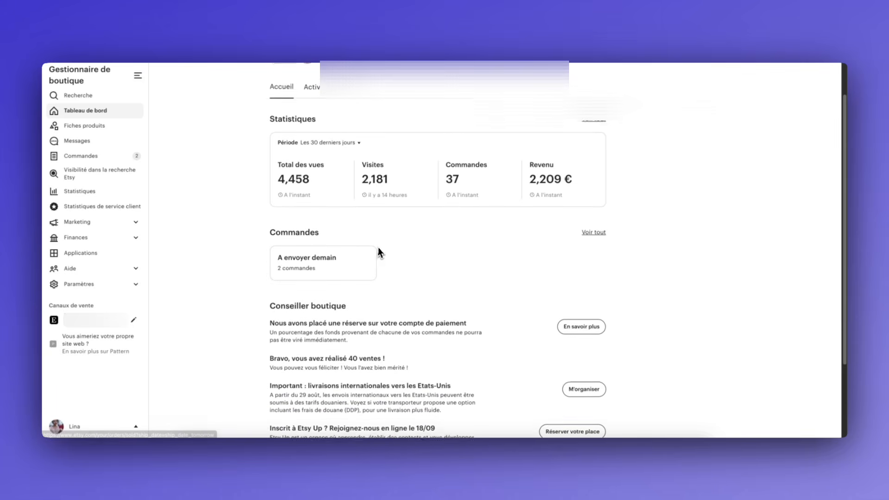
scroll(346, 252, "down", 2)
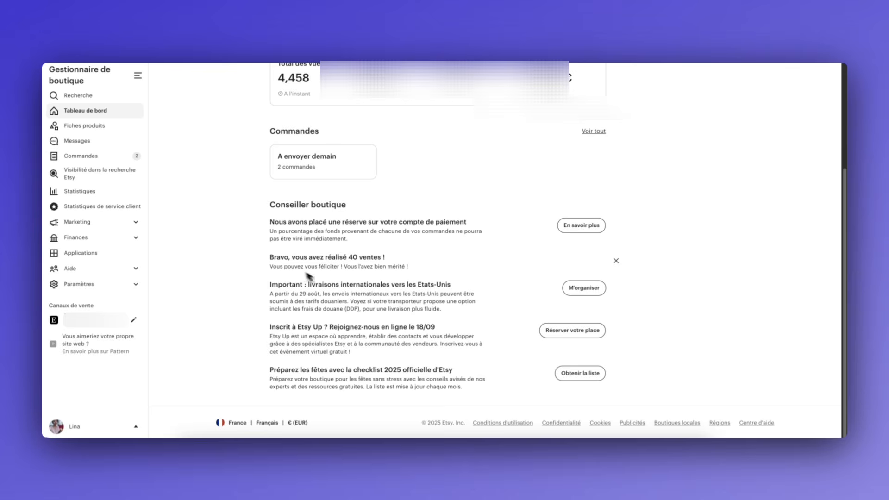
scroll(284, 262, "up", 3)
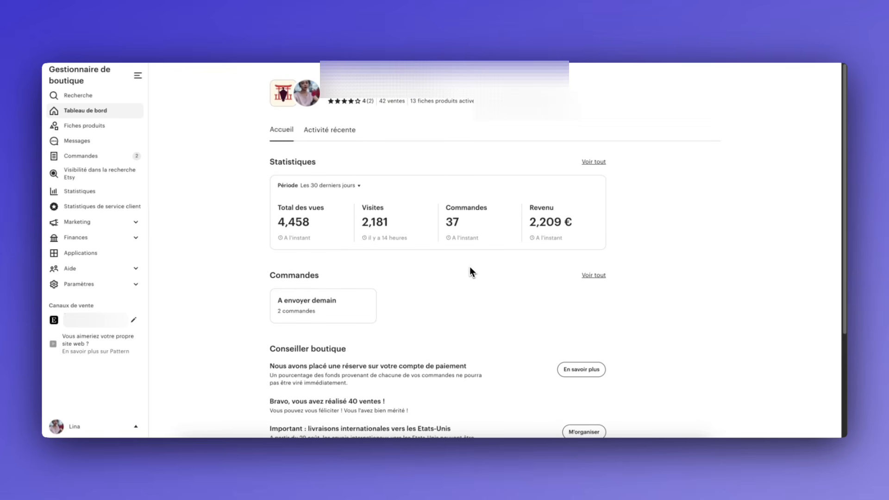